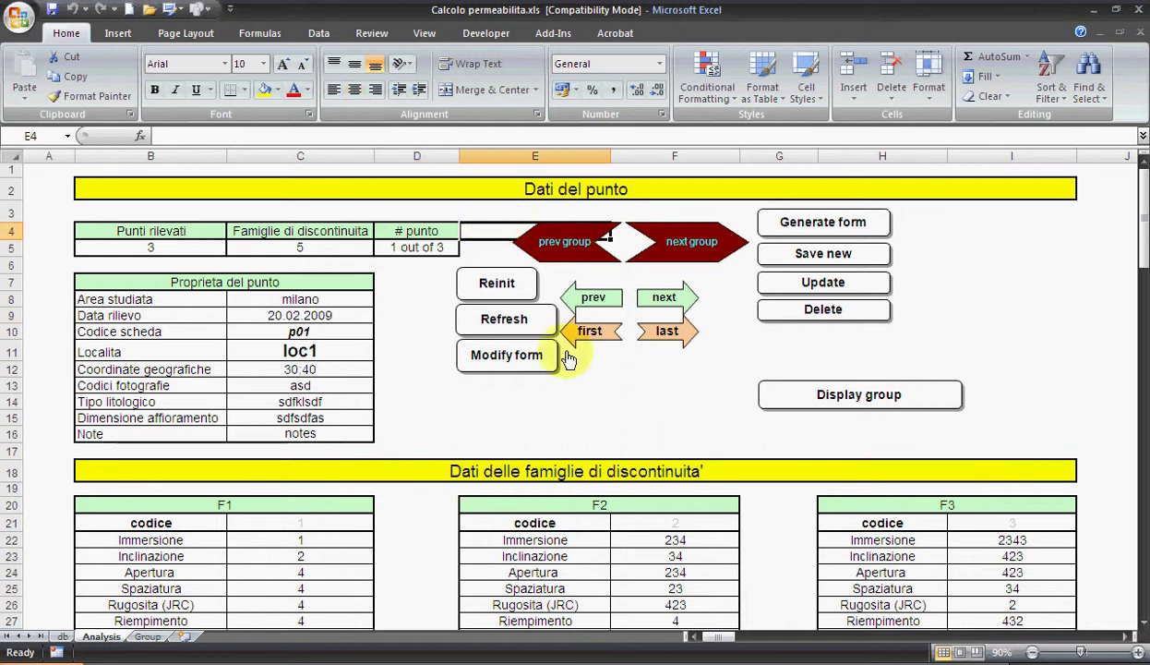
Step: Highlight the F1, F2 and F3 family tables of the current survey point
{"action": "left_click", "coordinate": [533, 413]}
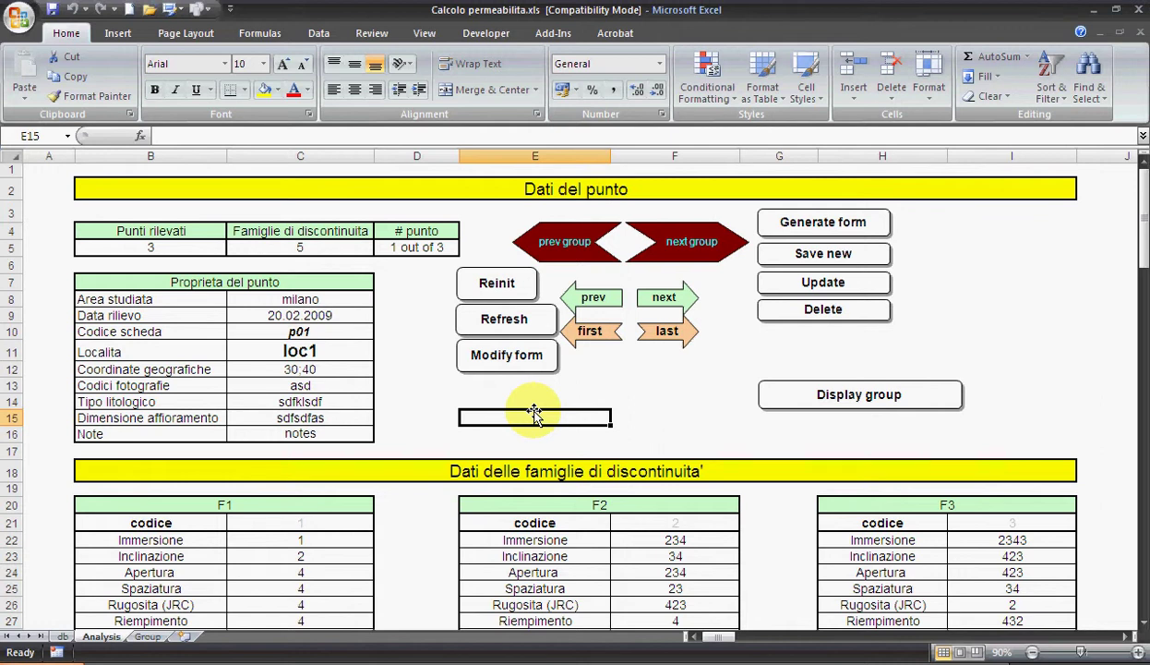
{"action": "scroll", "coordinate": [475, 391], "scroll_direction": "down", "scroll_amount": 1}
{"action": "scroll", "coordinate": [479, 392], "scroll_direction": "down", "scroll_amount": 3}
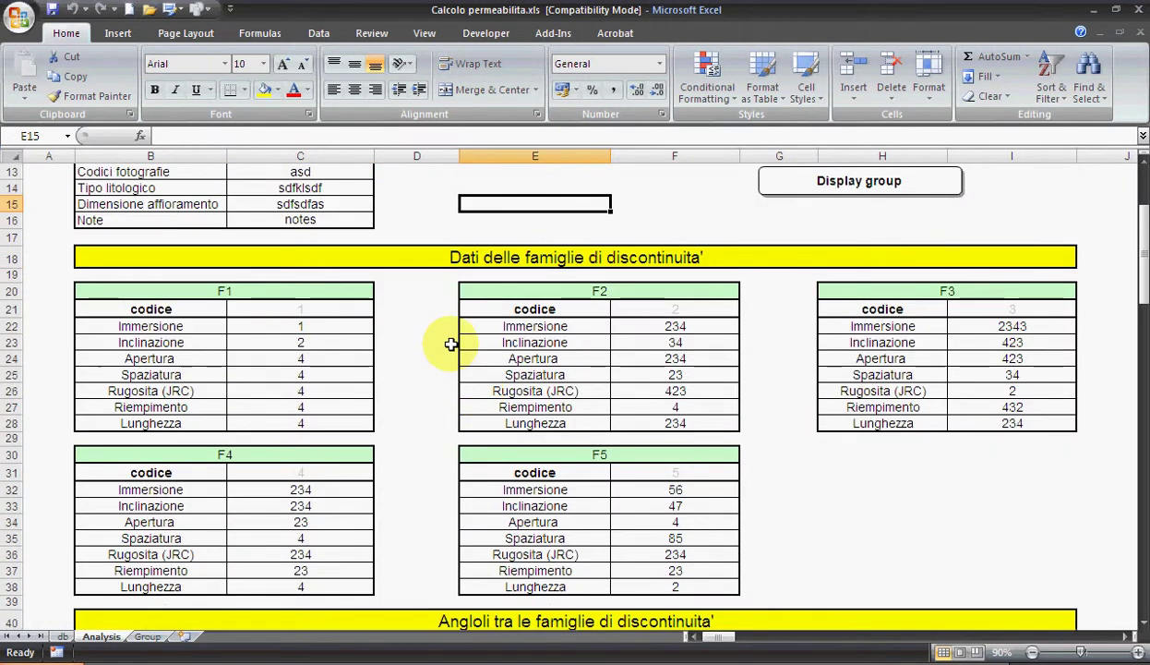
{"action": "scroll", "coordinate": [451, 345], "scroll_direction": "down", "scroll_amount": 1}
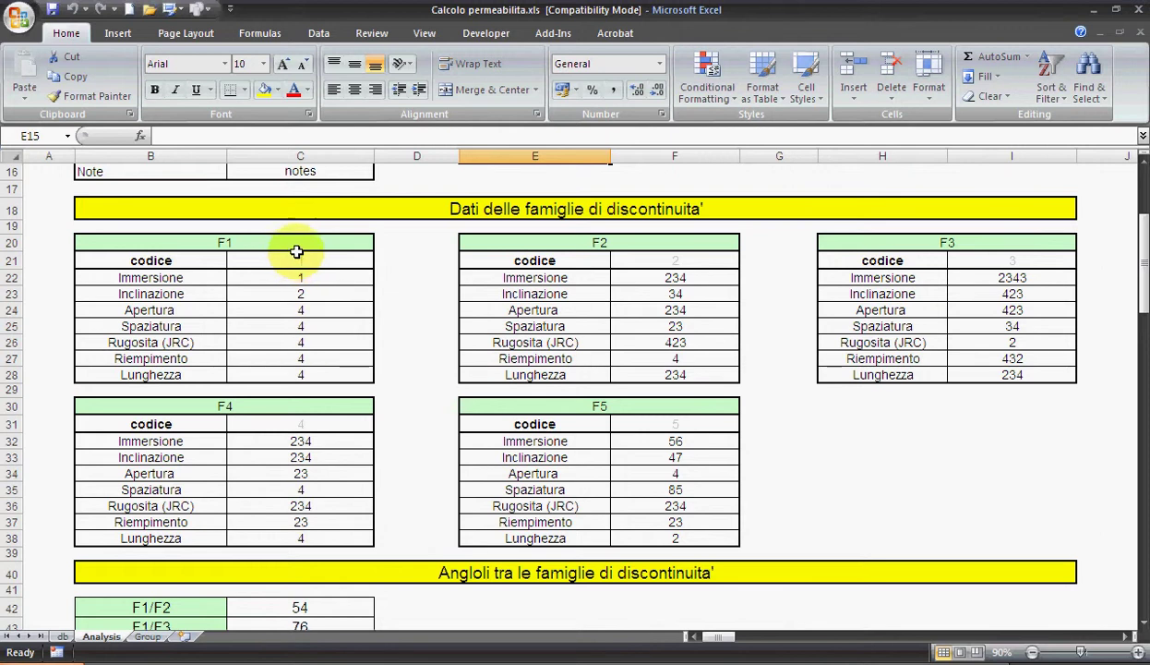
{"action": "left_click_drag", "start_coordinate": [300, 244], "coordinate": [277, 373]}
{"action": "left_click_drag", "start_coordinate": [633, 251], "coordinate": [638, 370]}
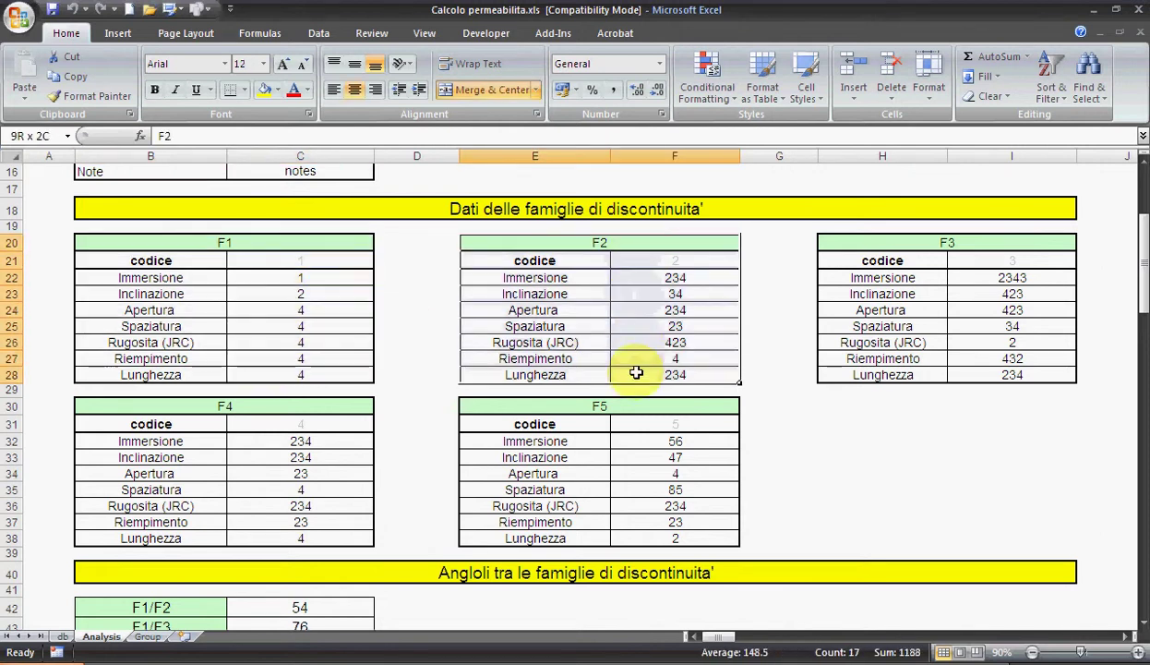
{"action": "left_click", "coordinate": [699, 343]}
{"action": "left_click_drag", "start_coordinate": [919, 251], "coordinate": [920, 383]}
{"action": "left_click", "coordinate": [919, 381]}
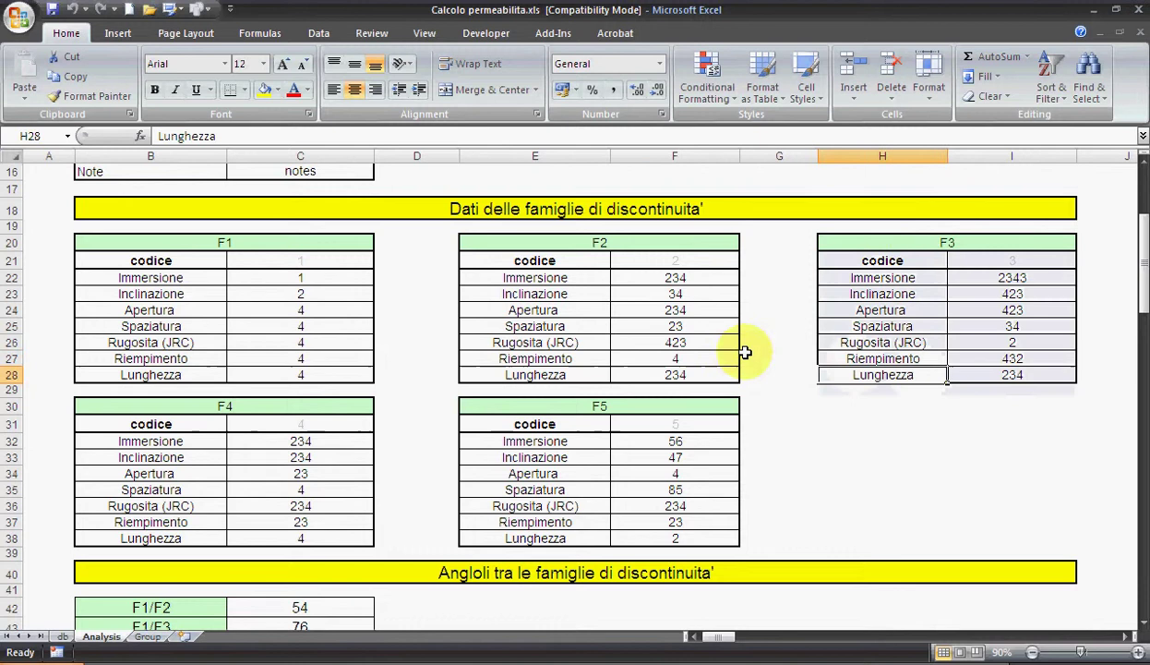
Step: Scroll to the angle table and highlight its first five pairwise angle values
{"action": "scroll", "coordinate": [694, 283], "scroll_direction": "up", "scroll_amount": 2}
{"action": "scroll", "coordinate": [694, 282], "scroll_direction": "down", "scroll_amount": 4}
{"action": "scroll", "coordinate": [457, 277], "scroll_direction": "down", "scroll_amount": 2}
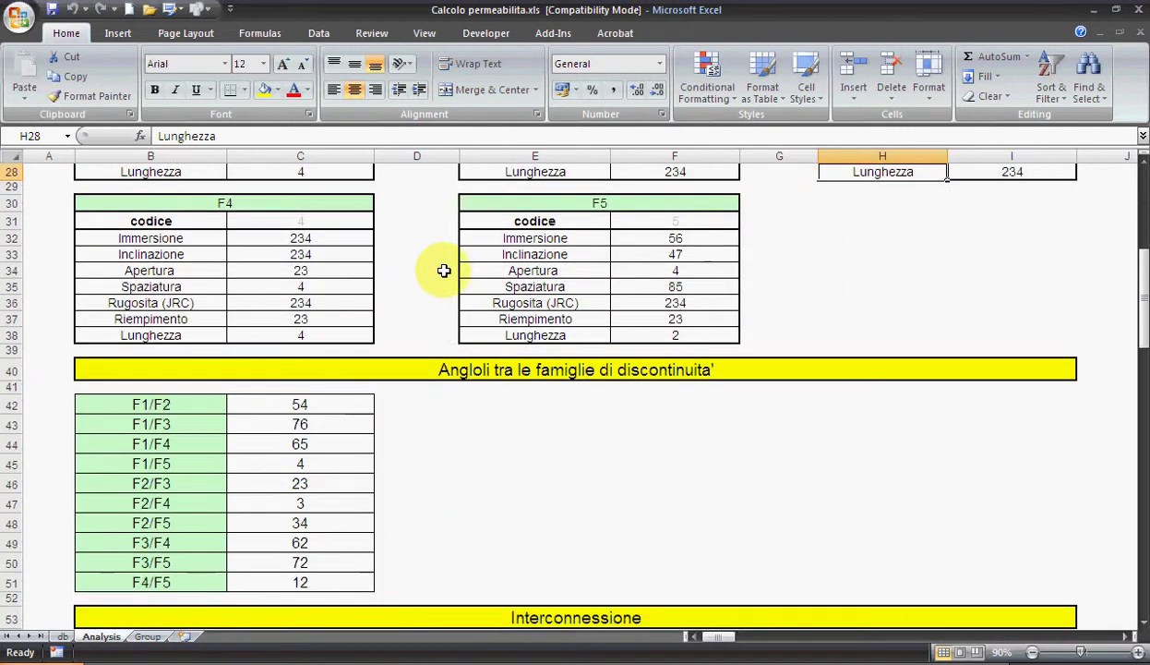
{"action": "scroll", "coordinate": [425, 291], "scroll_direction": "down", "scroll_amount": 2}
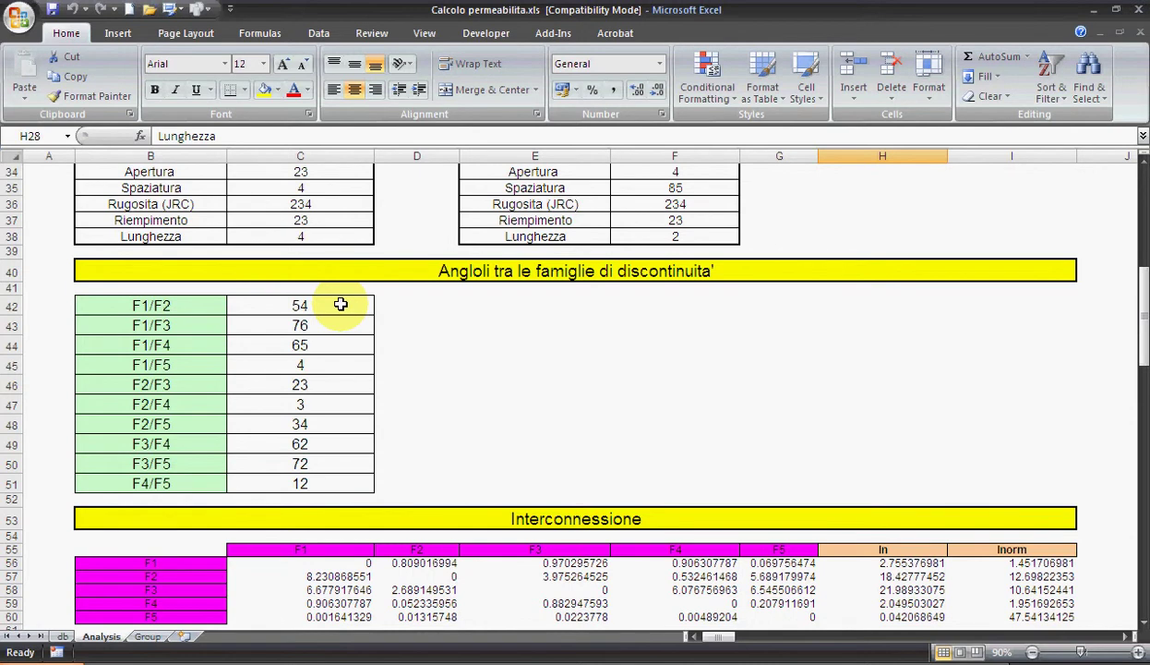
{"action": "mouse_move", "coordinate": [340, 304]}
{"action": "left_mouse_down"}
{"action": "mouse_move", "coordinate": [321, 365]}
{"action": "mouse_move", "coordinate": [308, 309]}
{"action": "left_mouse_up"}
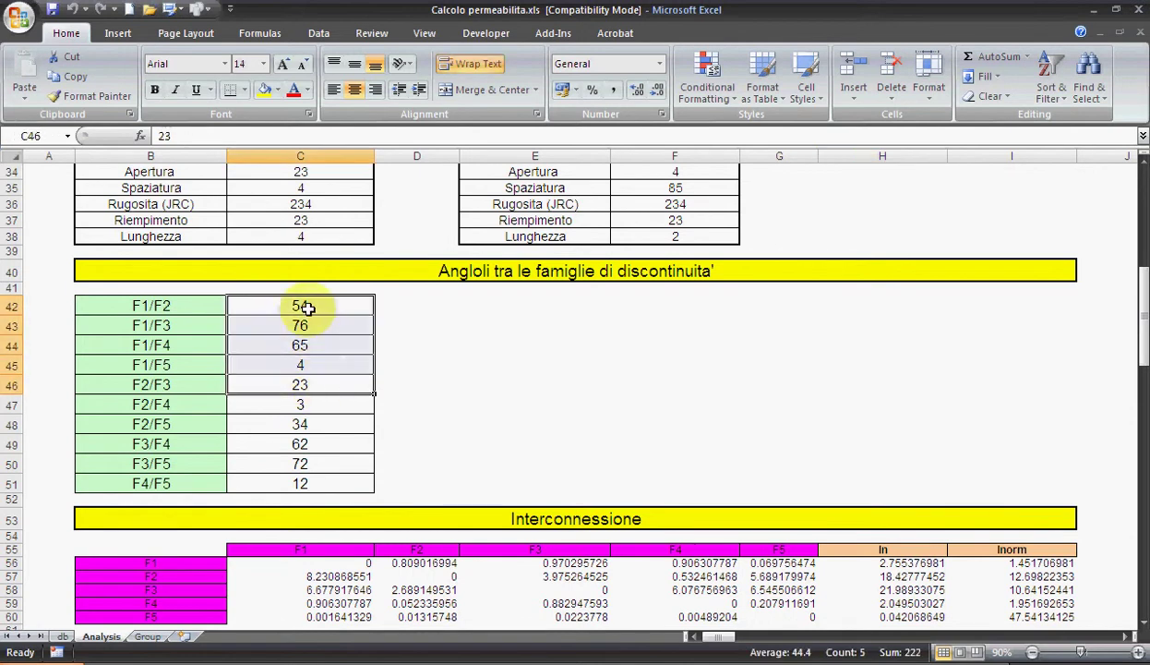
{"action": "left_click", "coordinate": [308, 309]}
{"action": "scroll", "coordinate": [411, 259], "scroll_direction": "up", "scroll_amount": 8}
{"action": "scroll", "coordinate": [411, 259], "scroll_direction": "up", "scroll_amount": 4}
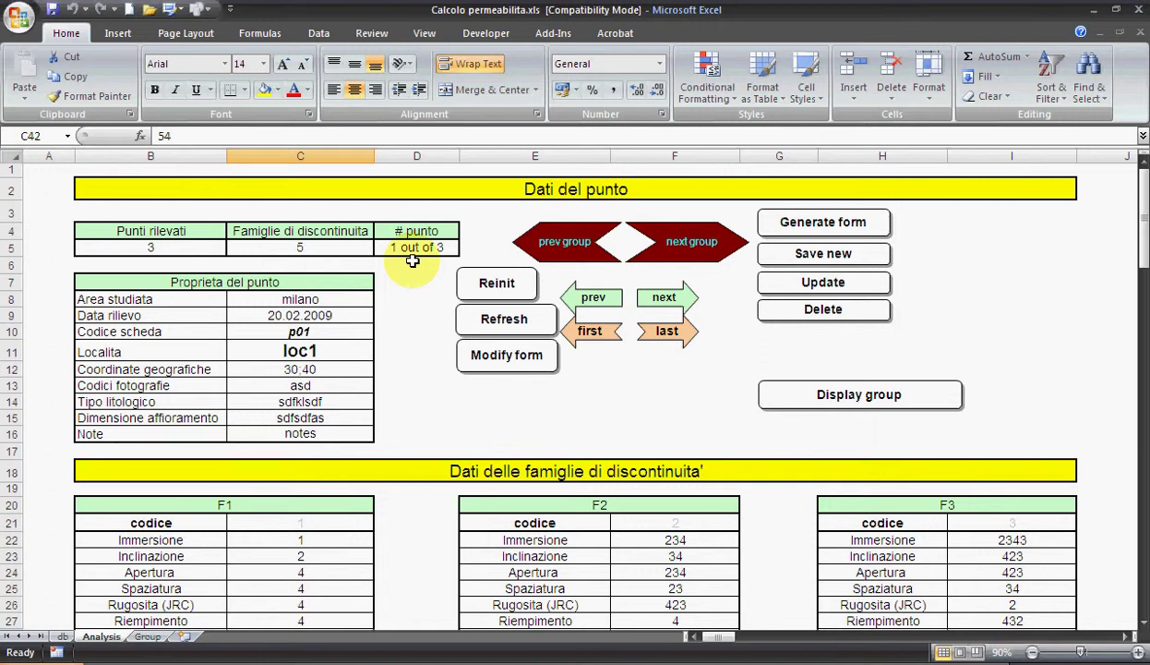
Step: Scroll down through the rest of the form and back to the top
{"action": "scroll", "coordinate": [419, 323], "scroll_direction": "down", "scroll_amount": 3}
{"action": "scroll", "coordinate": [420, 349], "scroll_direction": "down", "scroll_amount": 3}
{"action": "scroll", "coordinate": [419, 349], "scroll_direction": "down", "scroll_amount": 4}
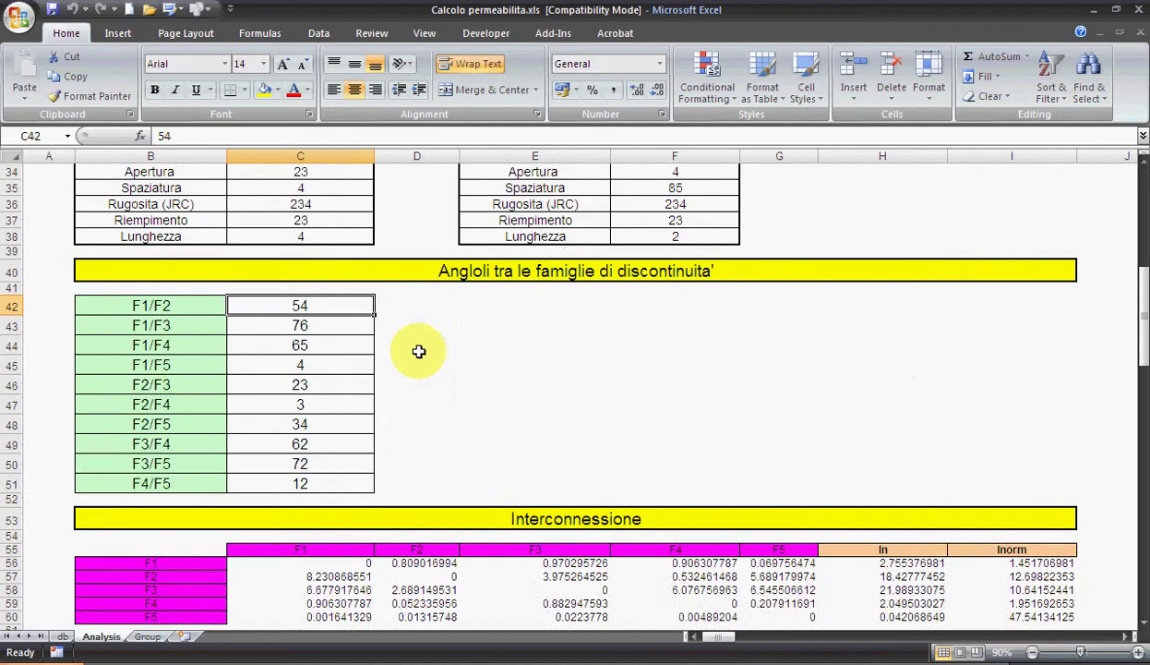
{"action": "scroll", "coordinate": [419, 351], "scroll_direction": "down", "scroll_amount": 3}
{"action": "scroll", "coordinate": [419, 351], "scroll_direction": "down", "scroll_amount": 1}
{"action": "scroll", "coordinate": [419, 351], "scroll_direction": "down", "scroll_amount": 1}
{"action": "scroll", "coordinate": [419, 351], "scroll_direction": "down", "scroll_amount": 1}
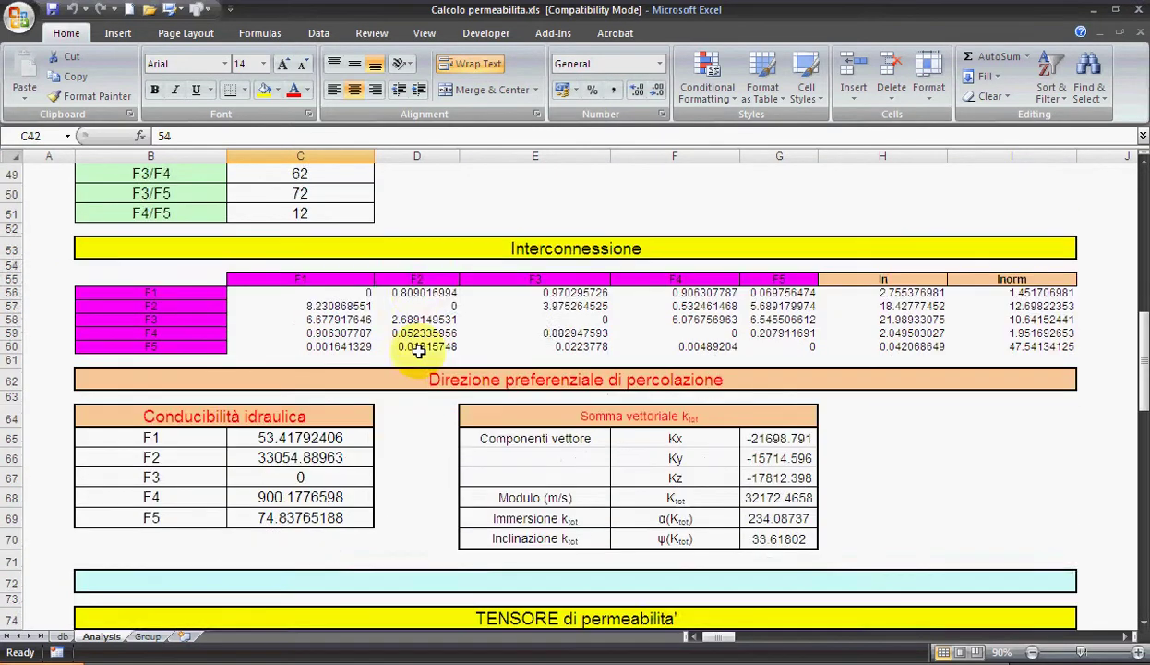
{"action": "scroll", "coordinate": [419, 351], "scroll_direction": "down", "scroll_amount": 3}
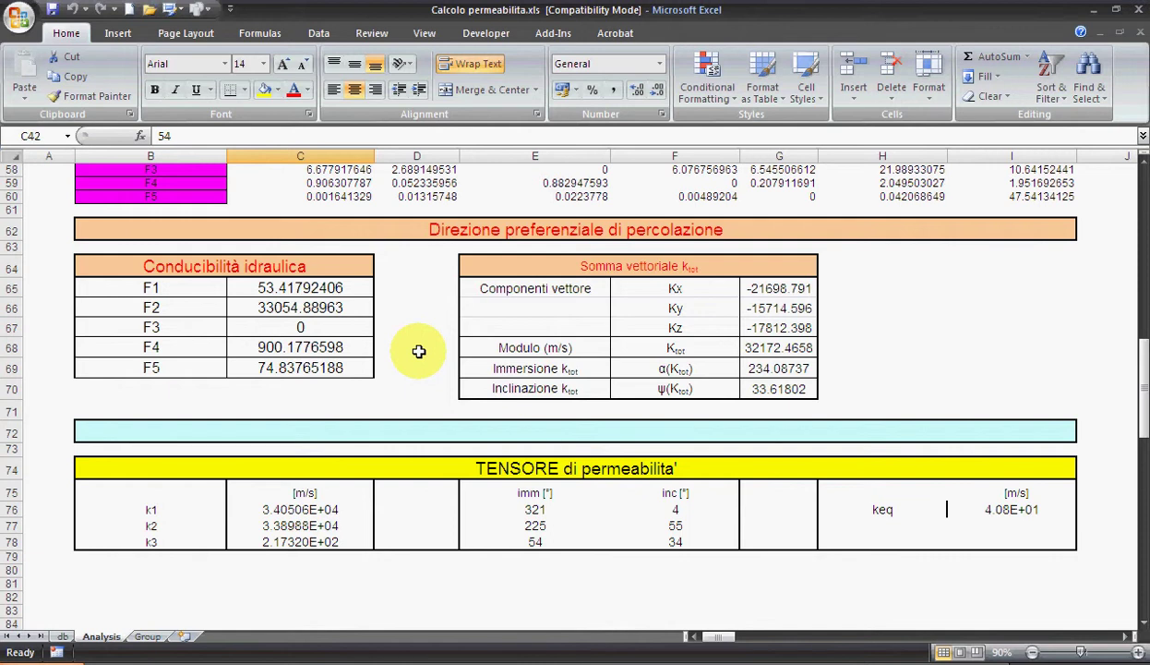
{"action": "scroll", "coordinate": [418, 350], "scroll_direction": "up", "scroll_amount": 1}
{"action": "scroll", "coordinate": [419, 351], "scroll_direction": "up", "scroll_amount": 10}
{"action": "scroll", "coordinate": [418, 351], "scroll_direction": "up", "scroll_amount": 6}
{"action": "scroll", "coordinate": [418, 351], "scroll_direction": "up", "scroll_amount": 2}
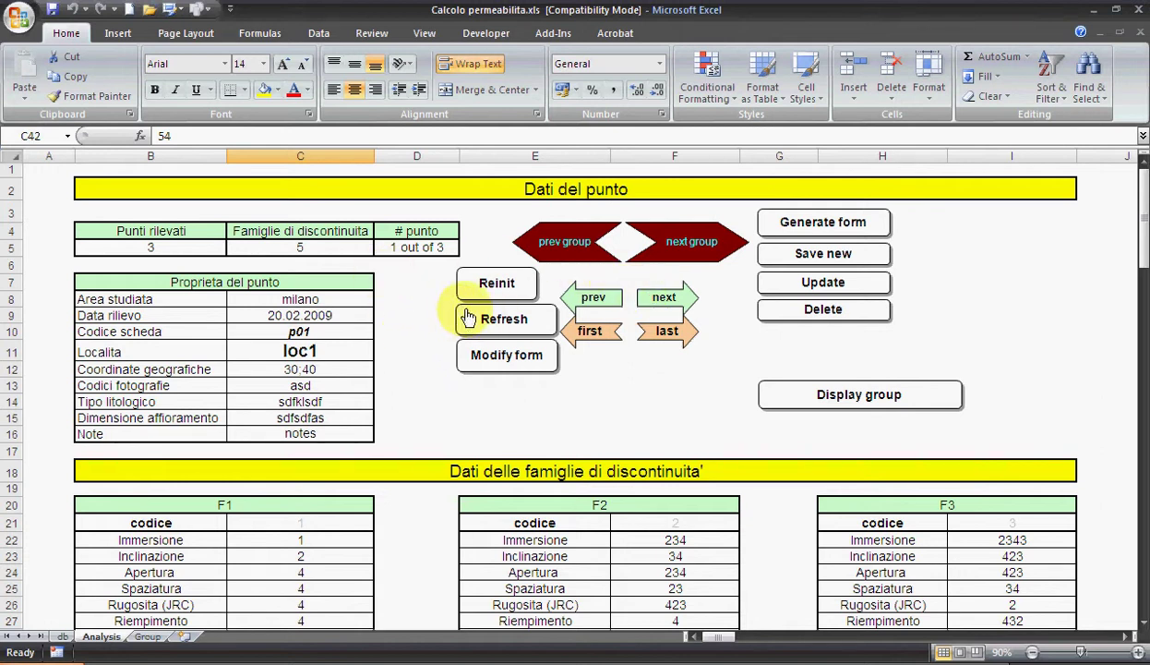
Step: Advance to survey point p02 and highlight its first two family tables
{"action": "left_click", "coordinate": [657, 298]}
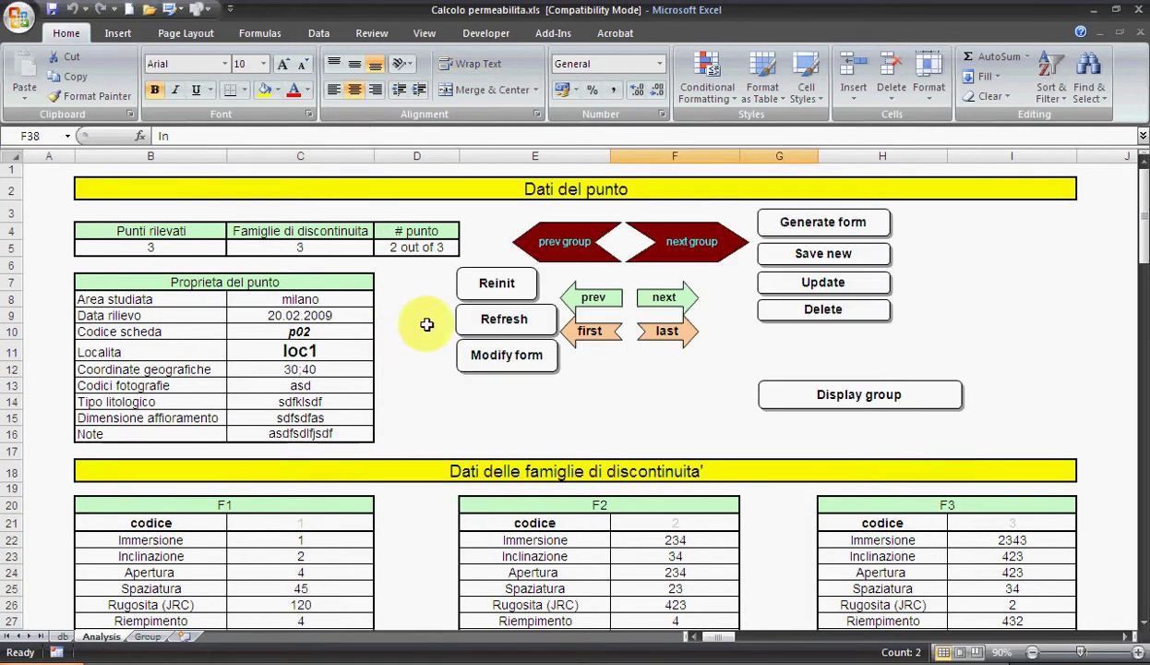
{"action": "scroll", "coordinate": [434, 320], "scroll_direction": "down", "scroll_amount": 4}
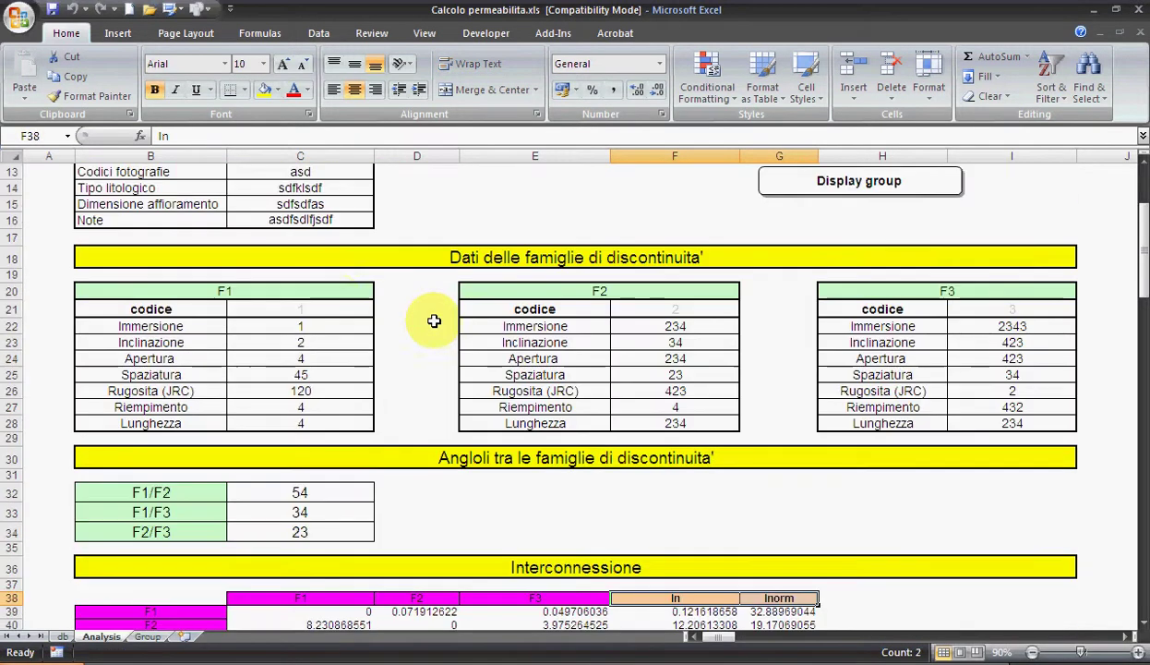
{"action": "left_click_drag", "start_coordinate": [323, 293], "coordinate": [303, 423]}
{"action": "left_click_drag", "start_coordinate": [625, 292], "coordinate": [608, 415]}
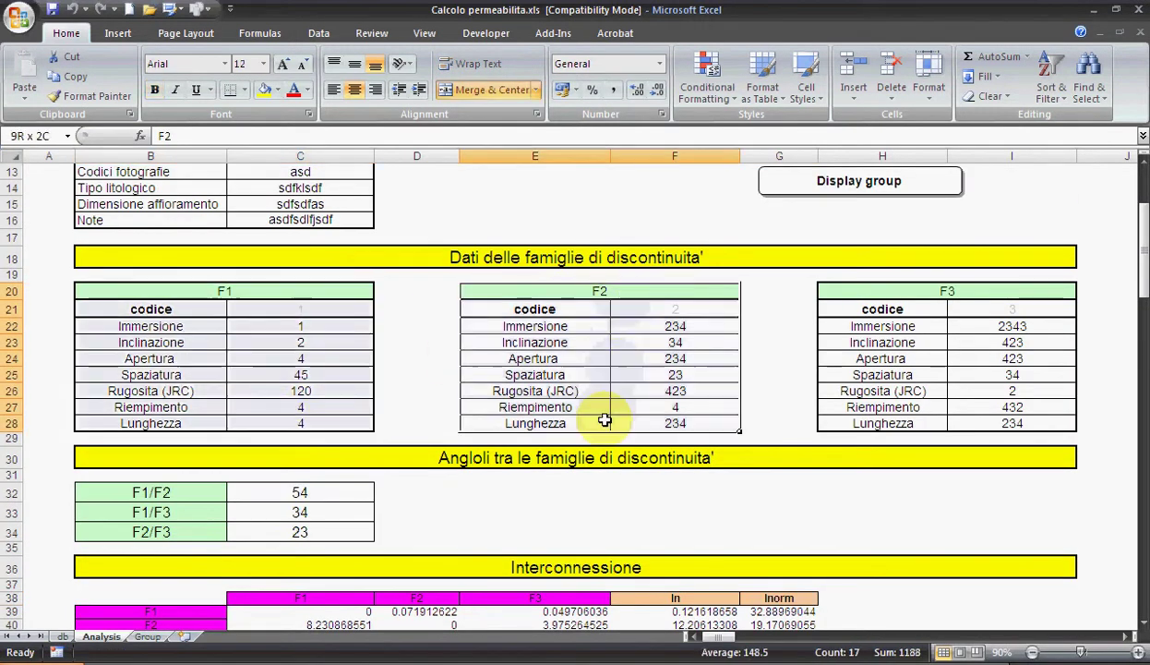
{"action": "left_click", "coordinate": [447, 323]}
{"action": "scroll", "coordinate": [453, 305], "scroll_direction": "up", "scroll_amount": 4}
Step: Go back to the first survey point and highlight its block of family tables
{"action": "left_click", "coordinate": [600, 293]}
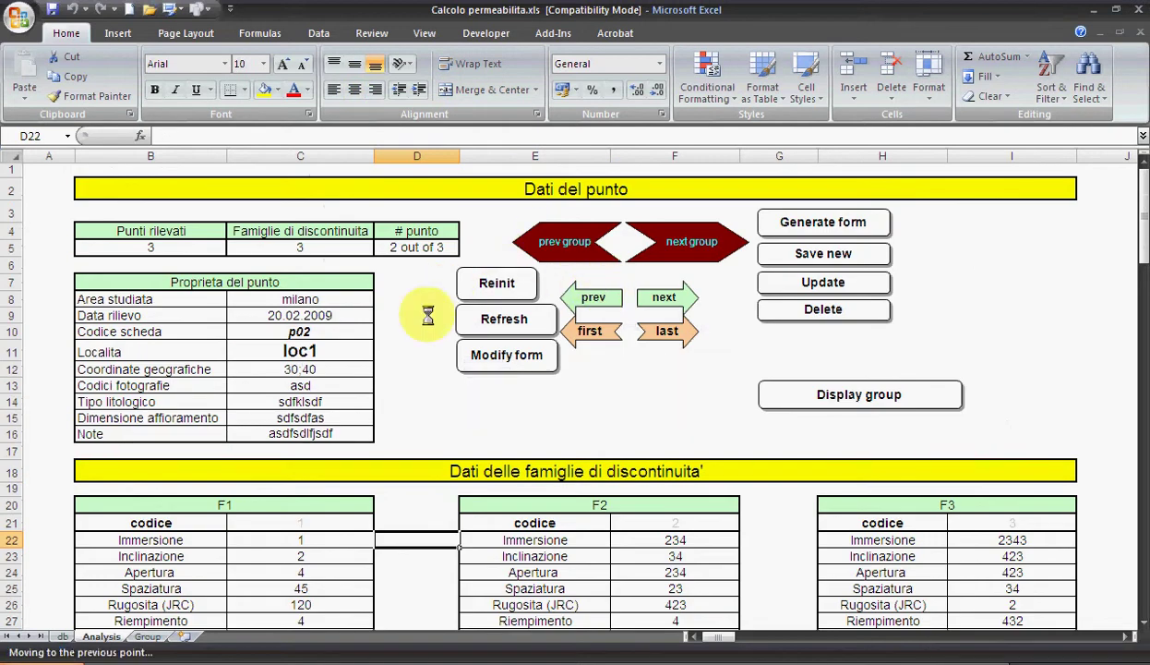
{"action": "scroll", "coordinate": [420, 310], "scroll_direction": "down", "scroll_amount": 4}
{"action": "scroll", "coordinate": [397, 277], "scroll_direction": "down", "scroll_amount": 2}
{"action": "mouse_move", "coordinate": [383, 257]}
{"action": "left_mouse_down"}
{"action": "mouse_move", "coordinate": [733, 365]}
{"action": "mouse_move", "coordinate": [627, 464]}
{"action": "left_mouse_up"}
{"action": "left_click", "coordinate": [627, 464]}
{"action": "scroll", "coordinate": [369, 319], "scroll_direction": "up", "scroll_amount": 6}
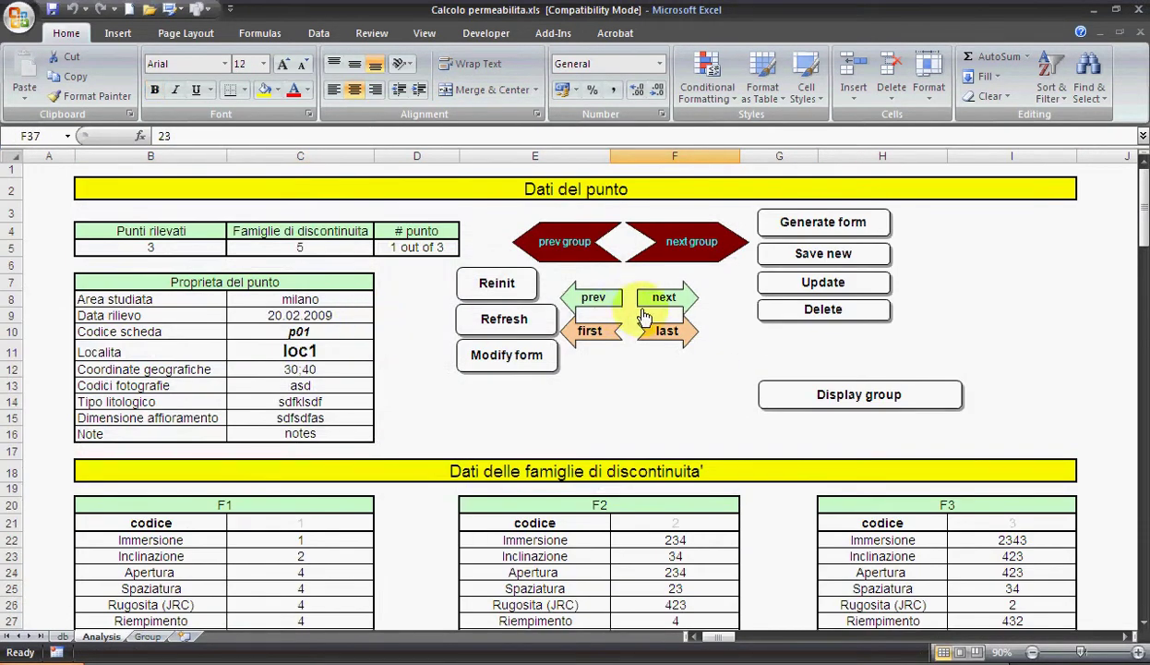
Step: Return to p02 and highlight its three pairwise angles F1/F2, F1/F3 and F2/F3
{"action": "left_click", "coordinate": [667, 303]}
{"action": "scroll", "coordinate": [419, 316], "scroll_direction": "down", "scroll_amount": 6}
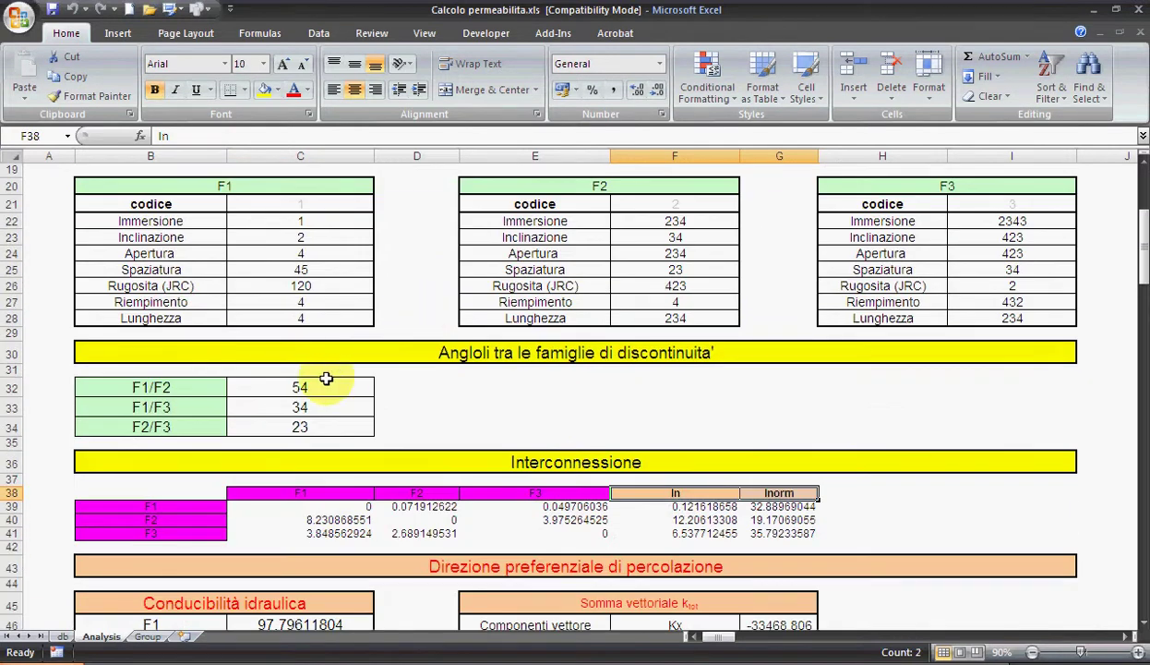
{"action": "left_click_drag", "start_coordinate": [334, 380], "coordinate": [303, 424]}
{"action": "mouse_move", "coordinate": [193, 391]}
{"action": "left_mouse_down"}
{"action": "mouse_move", "coordinate": [251, 446]}
{"action": "mouse_move", "coordinate": [236, 425]}
{"action": "mouse_move", "coordinate": [212, 426]}
{"action": "left_mouse_up"}
{"action": "left_click", "coordinate": [208, 427]}
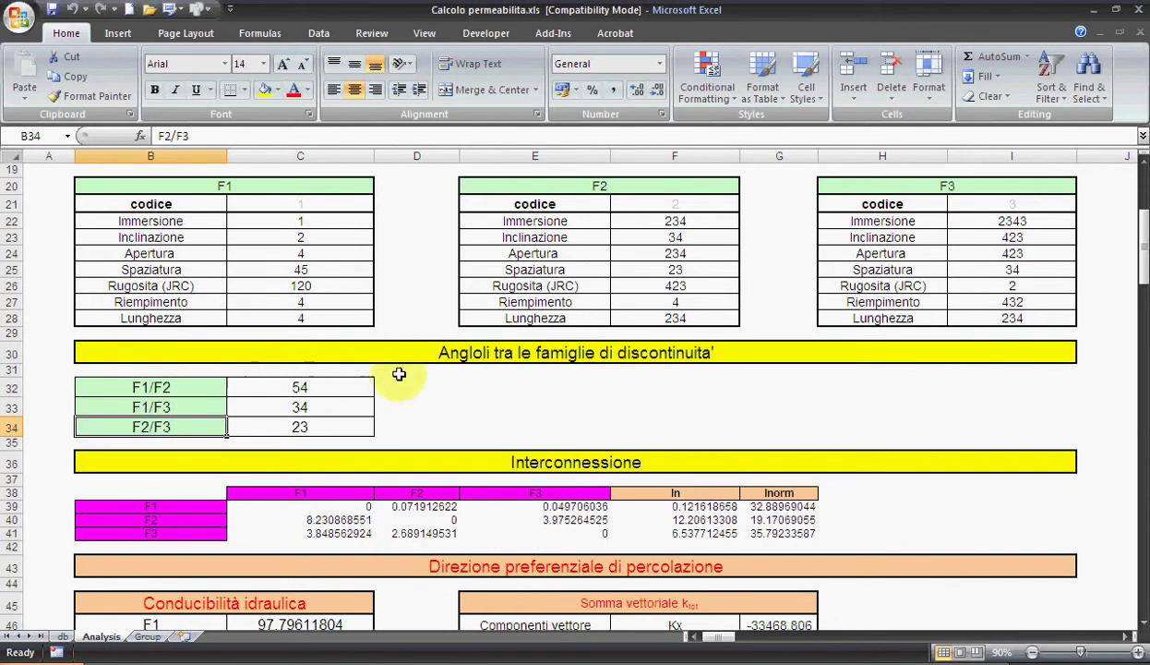
{"action": "left_click_drag", "start_coordinate": [326, 387], "coordinate": [323, 427]}
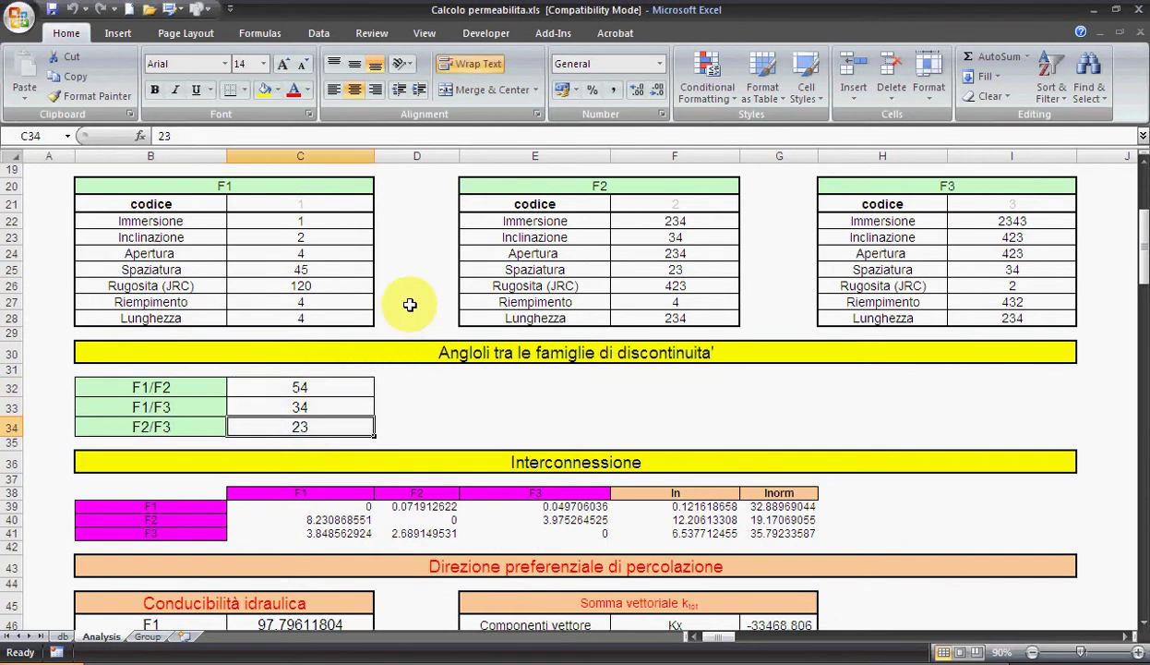
{"action": "scroll", "coordinate": [410, 305], "scroll_direction": "up", "scroll_amount": 6}
{"action": "left_click", "coordinate": [577, 297]}
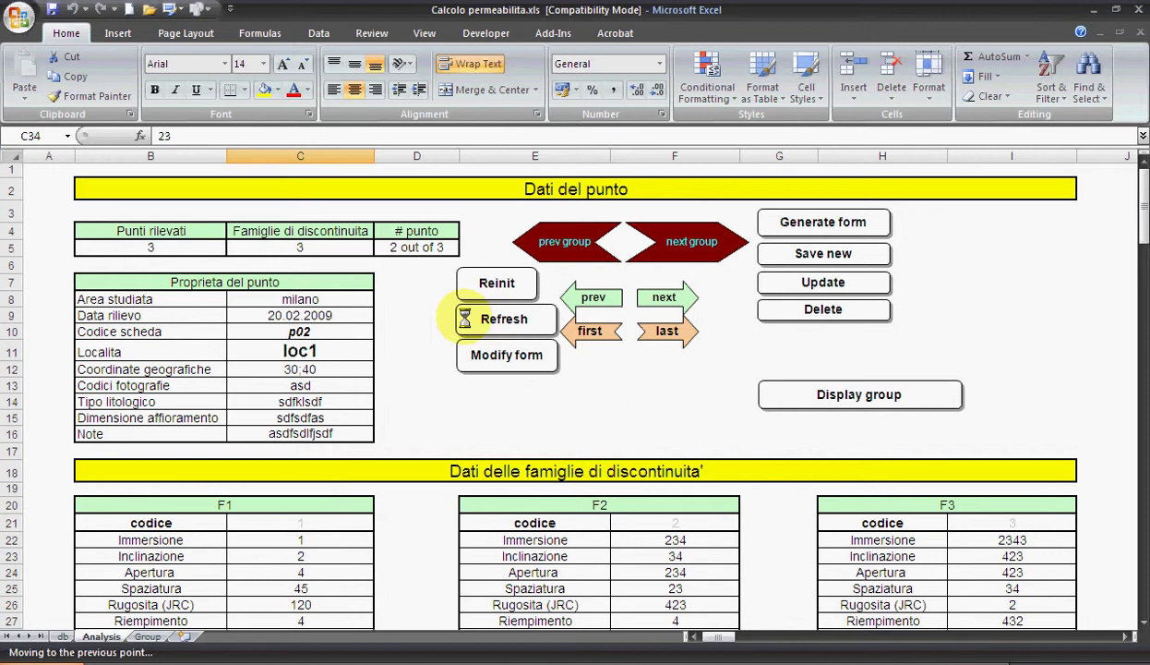
{"action": "left_click", "coordinate": [408, 330]}
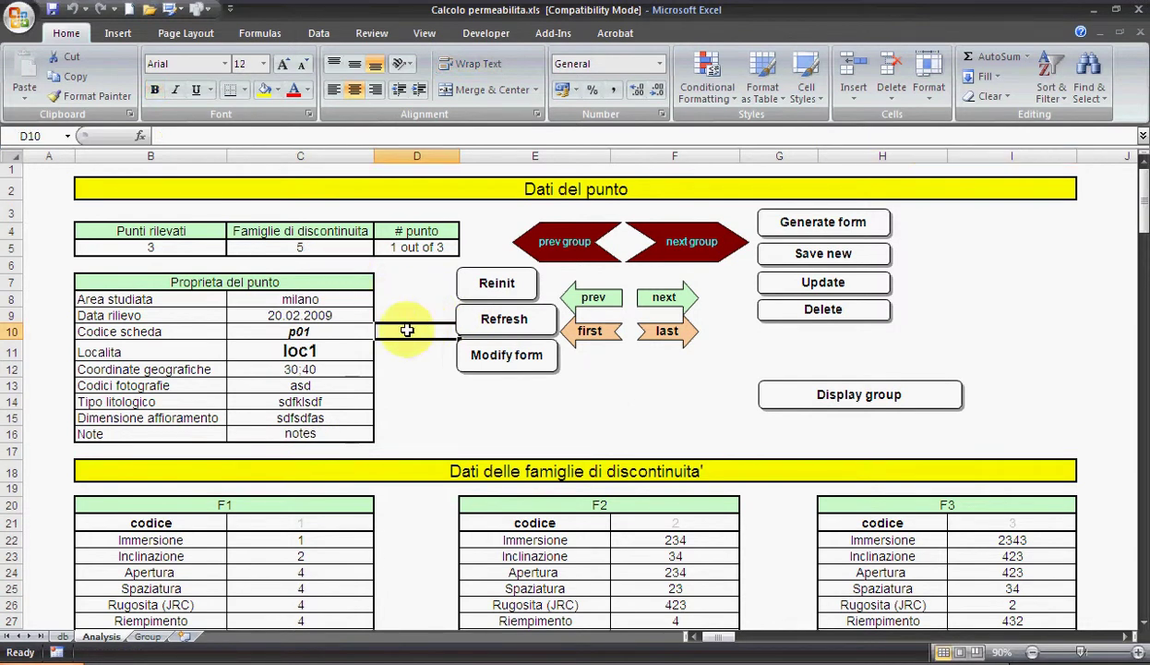
{"action": "scroll", "coordinate": [433, 333], "scroll_direction": "down", "scroll_amount": 6}
{"action": "scroll", "coordinate": [433, 333], "scroll_direction": "down", "scroll_amount": 6}
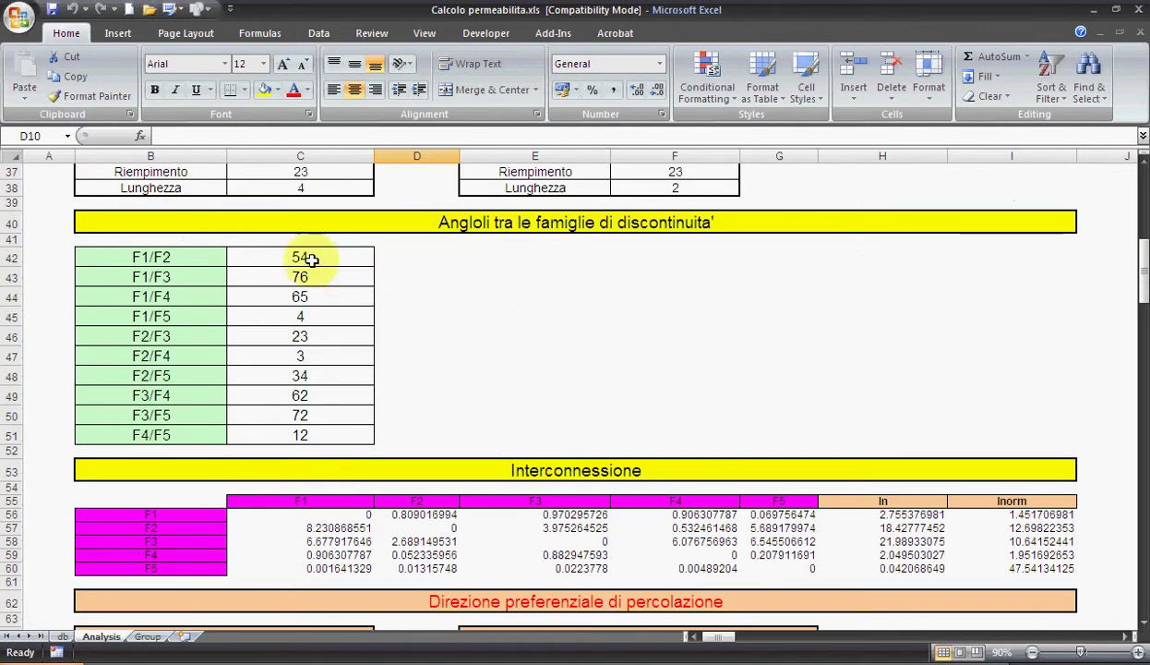
{"action": "mouse_move", "coordinate": [197, 252]}
{"action": "left_mouse_down"}
{"action": "mouse_move", "coordinate": [303, 431]}
{"action": "mouse_move", "coordinate": [176, 257]}
{"action": "left_mouse_up"}
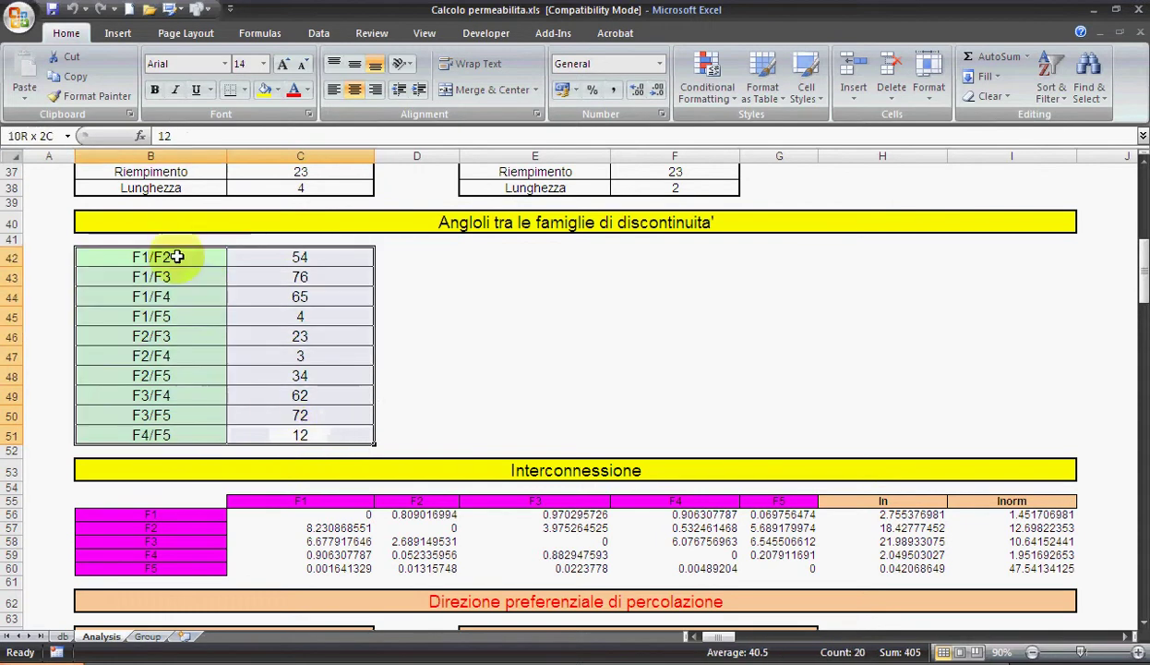
{"action": "left_click", "coordinate": [229, 258]}
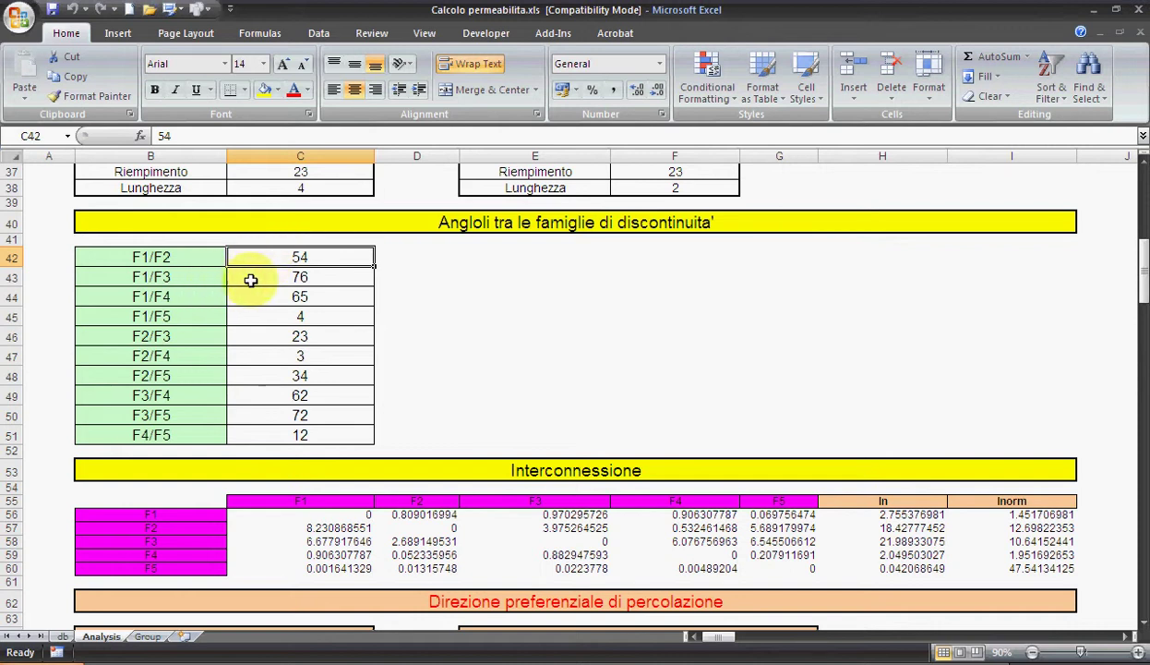
{"action": "left_click", "coordinate": [199, 277]}
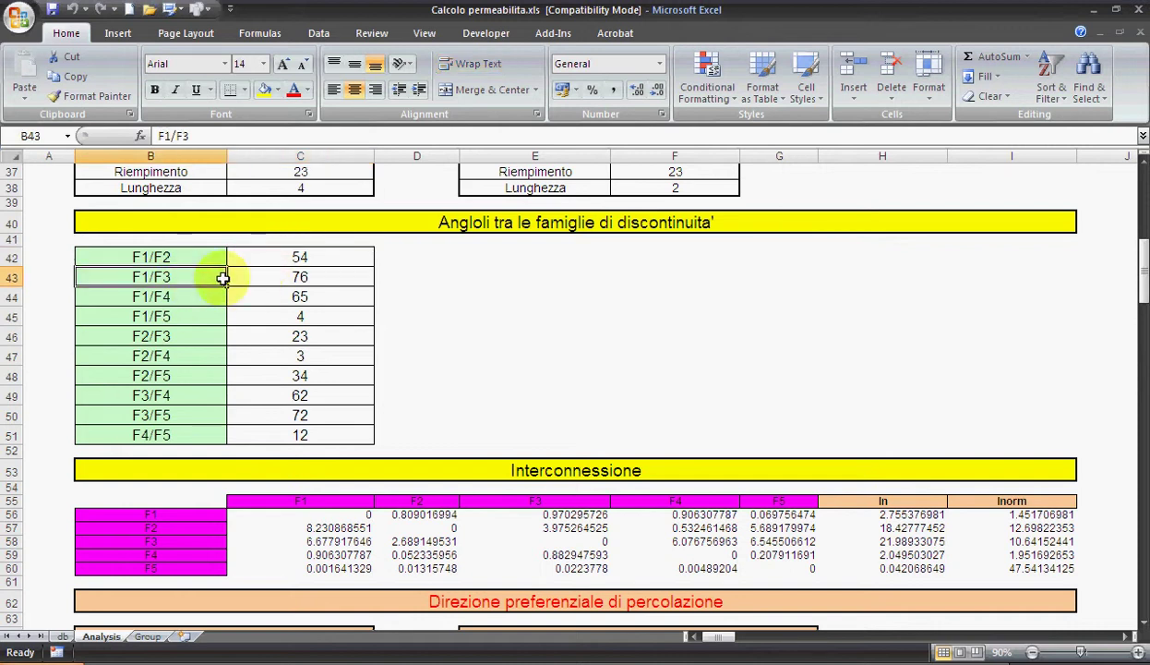
{"action": "left_click", "coordinate": [166, 300]}
{"action": "left_click", "coordinate": [244, 302]}
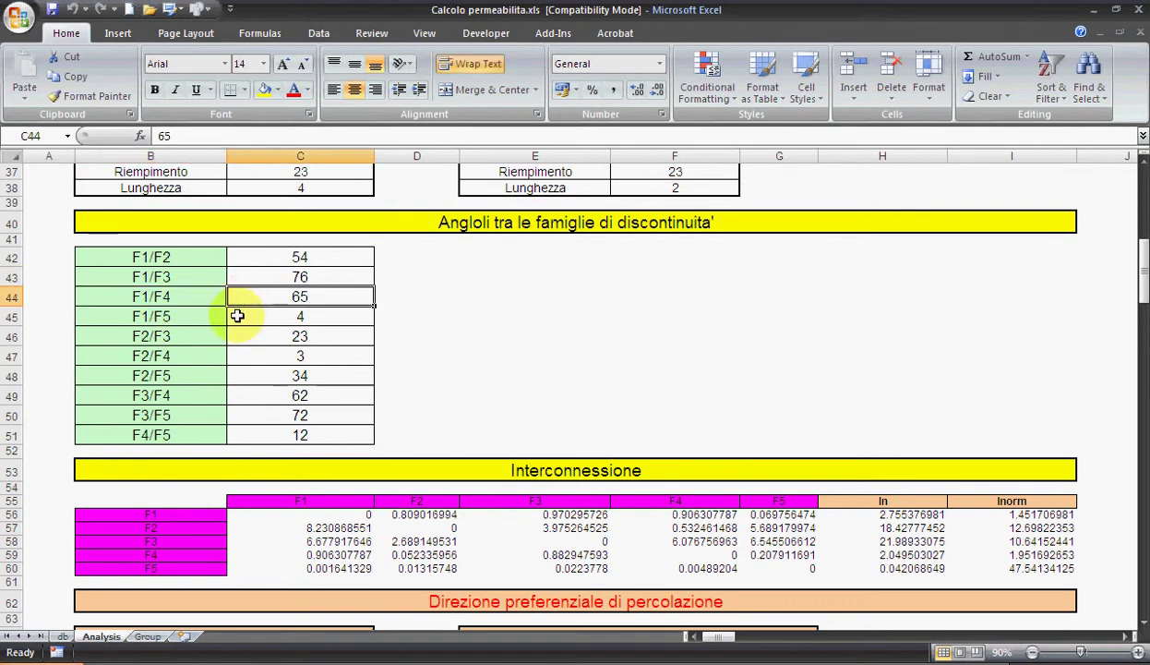
{"action": "scroll", "coordinate": [476, 286], "scroll_direction": "down", "scroll_amount": 4}
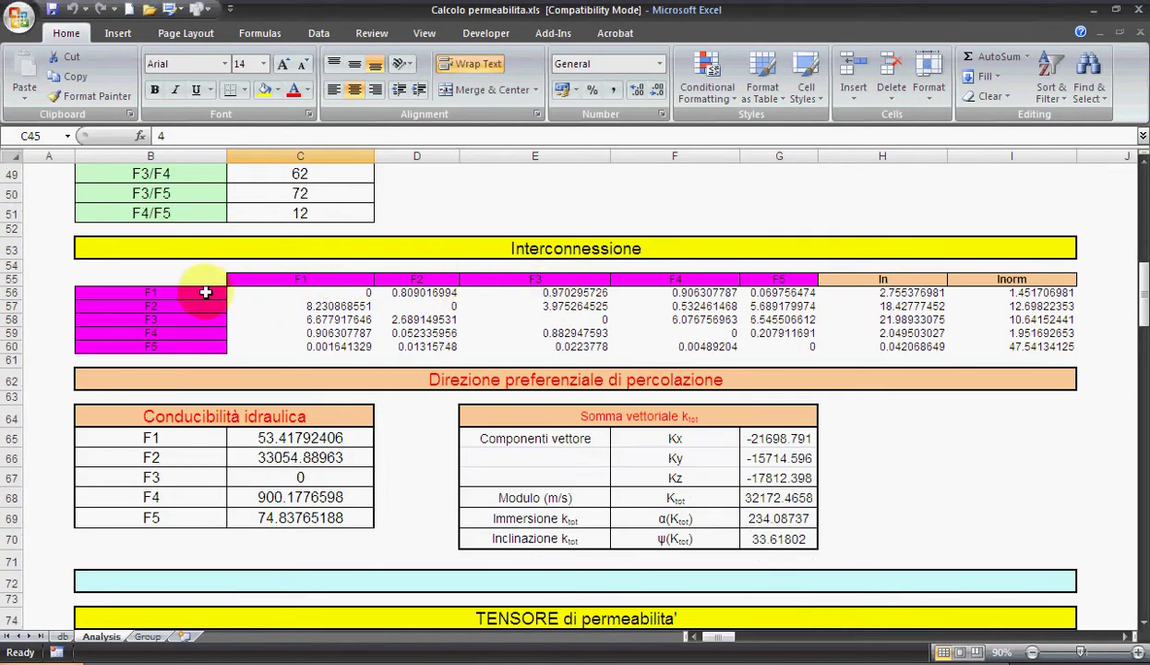
{"action": "mouse_move", "coordinate": [194, 277]}
{"action": "left_mouse_down"}
{"action": "mouse_move", "coordinate": [739, 352]}
{"action": "mouse_move", "coordinate": [1065, 347]}
{"action": "left_mouse_up"}
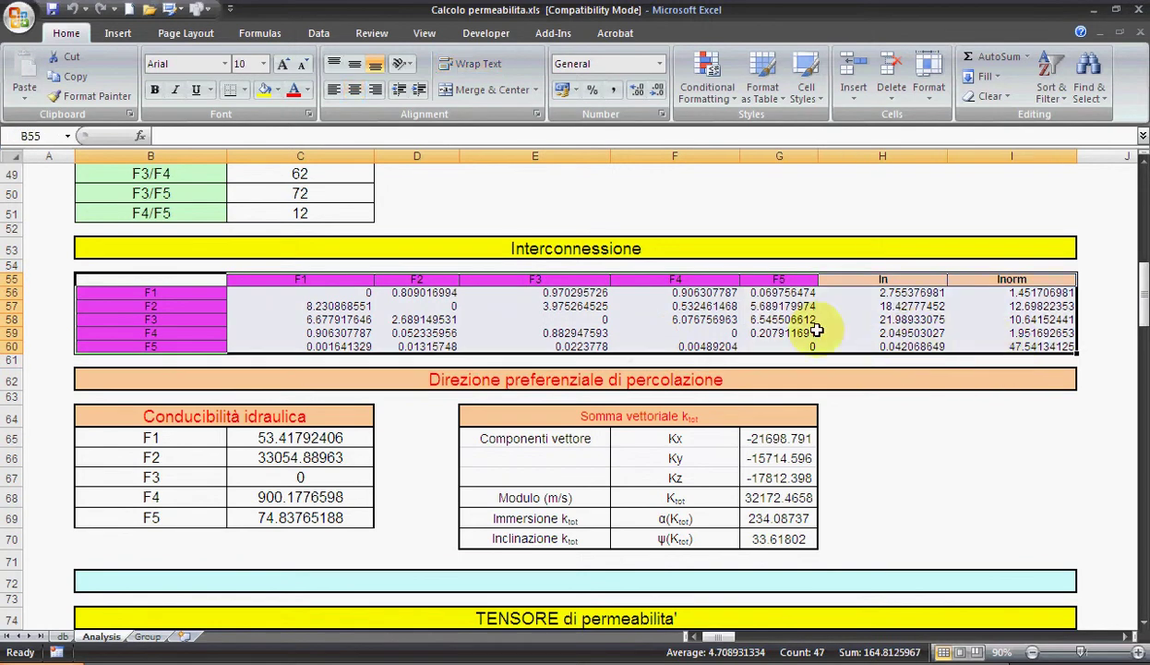
{"action": "left_click", "coordinate": [379, 319]}
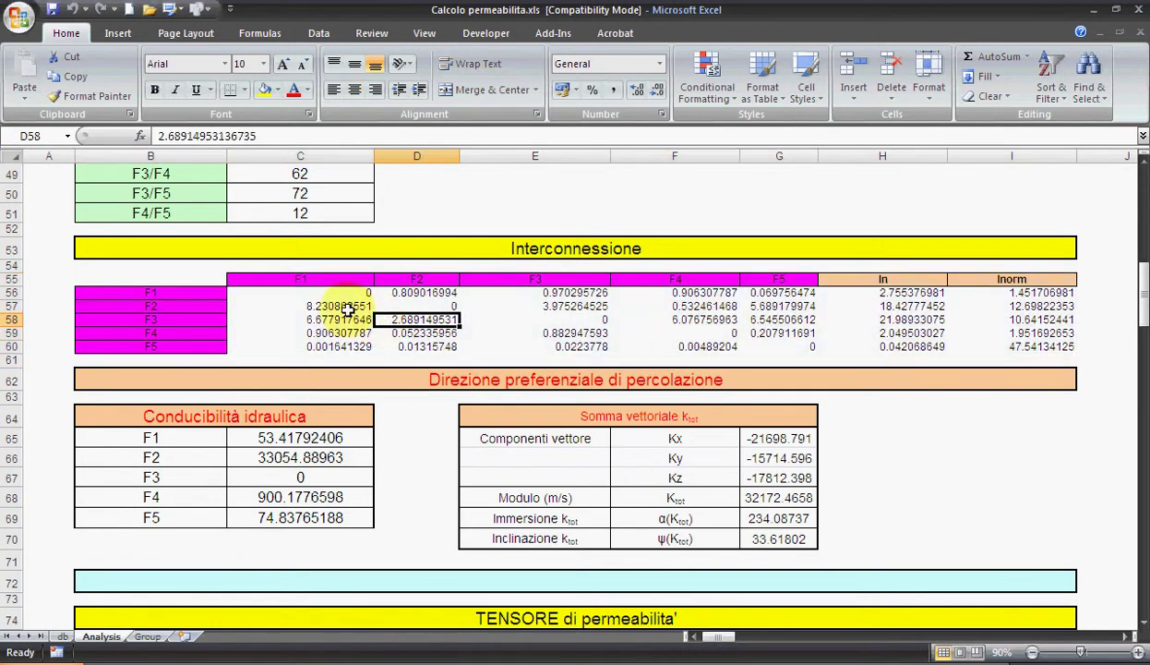
Step: Load point p02 and highlight its three-family Interconnessione matrix and F3 Inorm value
{"action": "scroll", "coordinate": [346, 311], "scroll_direction": "up", "scroll_amount": 13}
{"action": "scroll", "coordinate": [428, 313], "scroll_direction": "up", "scroll_amount": 3}
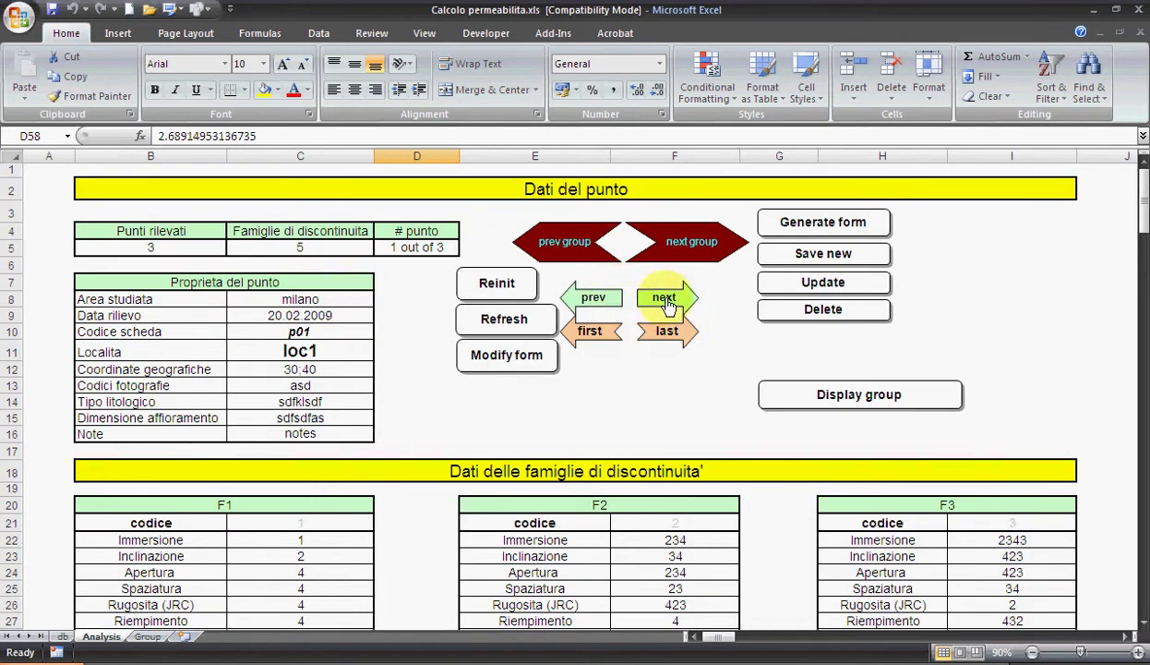
{"action": "left_click", "coordinate": [667, 305]}
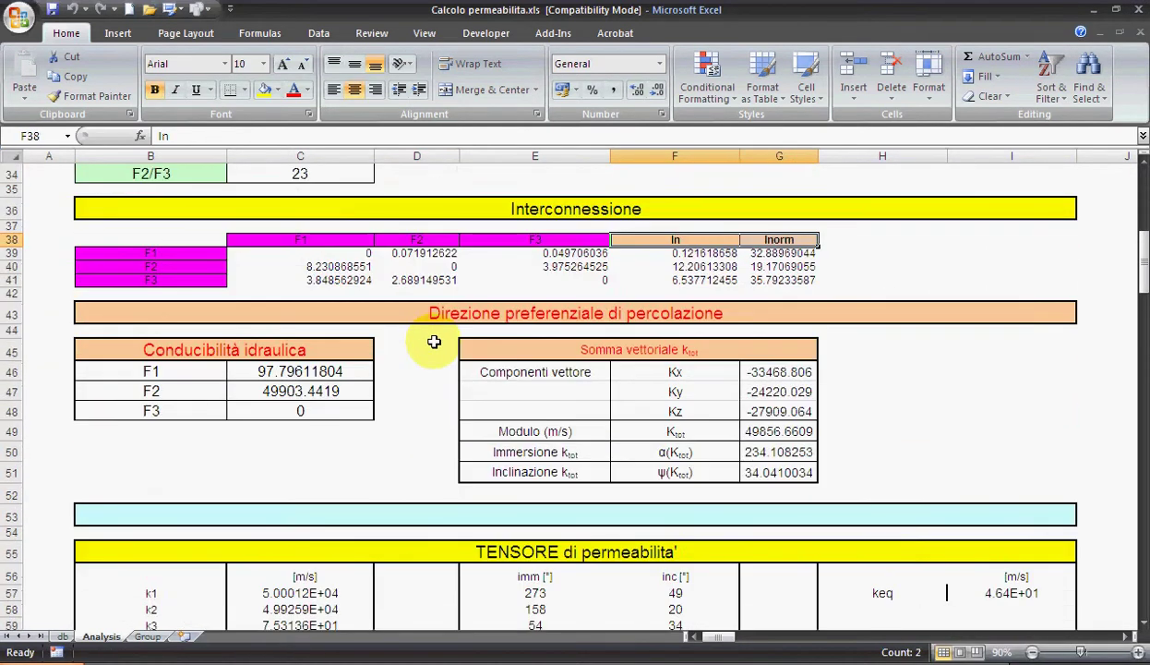
{"action": "scroll", "coordinate": [434, 342], "scroll_direction": "up", "scroll_amount": 1}
{"action": "left_click_drag", "start_coordinate": [228, 292], "coordinate": [672, 328]}
{"action": "left_click", "coordinate": [771, 337]}
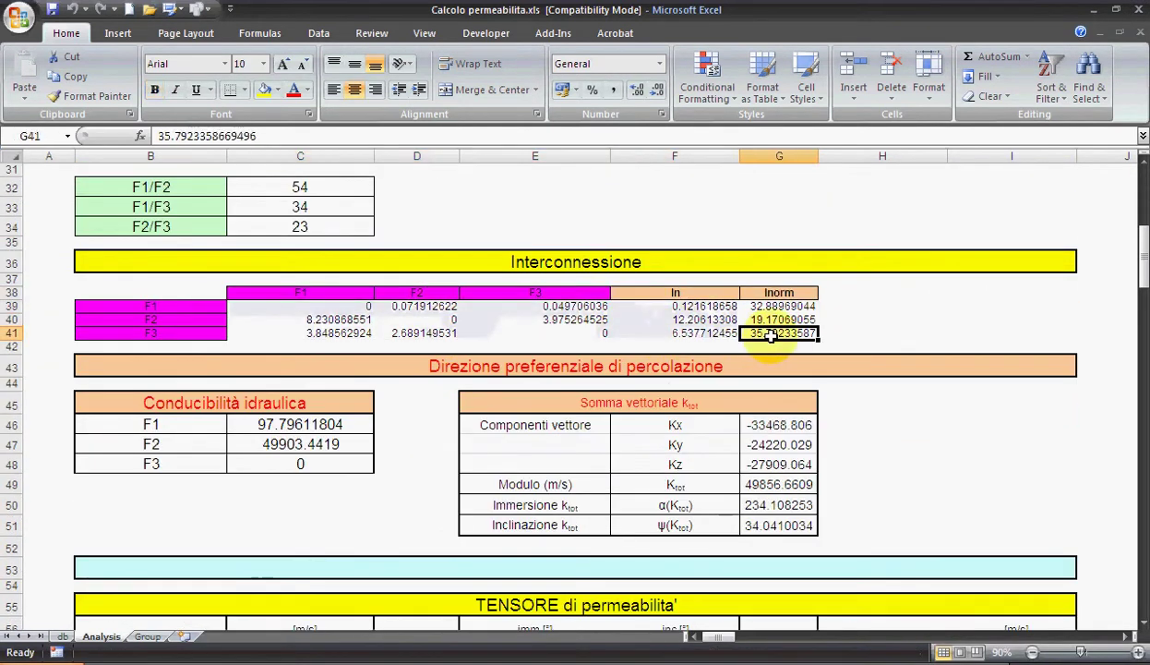
{"action": "left_click_drag", "start_coordinate": [771, 337], "coordinate": [213, 287]}
{"action": "left_click", "coordinate": [192, 291]}
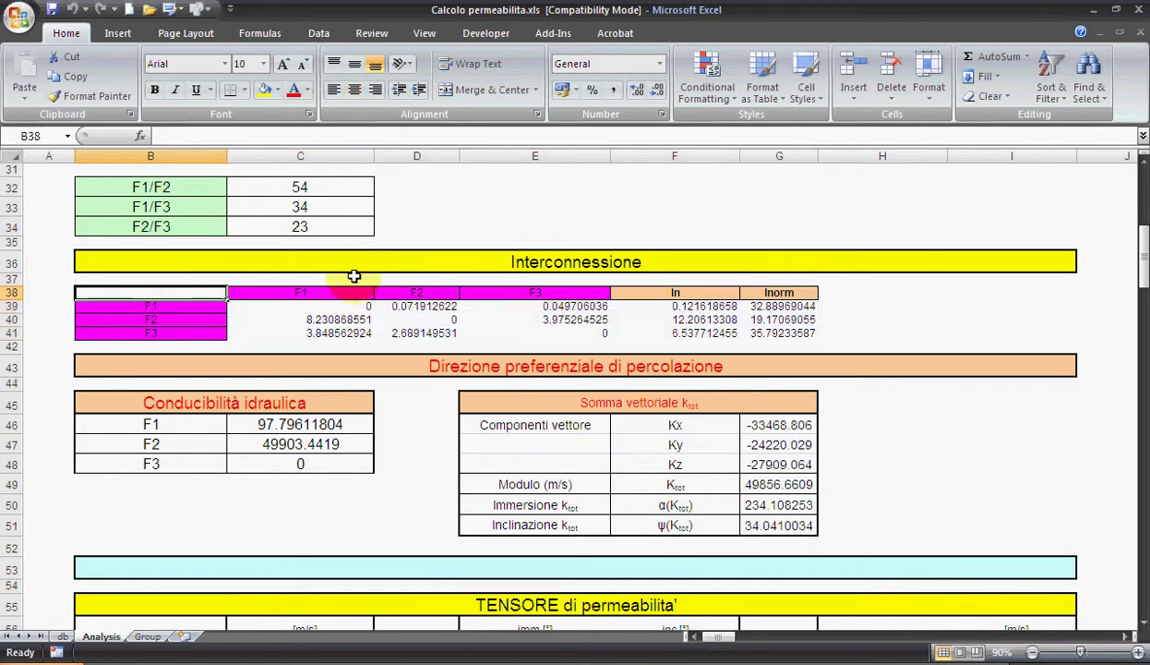
Step: Highlight p02's Conducibilità idraulica table, then the adjacent column above it
{"action": "scroll", "coordinate": [354, 276], "scroll_direction": "down", "scroll_amount": 2}
{"action": "scroll", "coordinate": [323, 280], "scroll_direction": "down", "scroll_amount": 1}
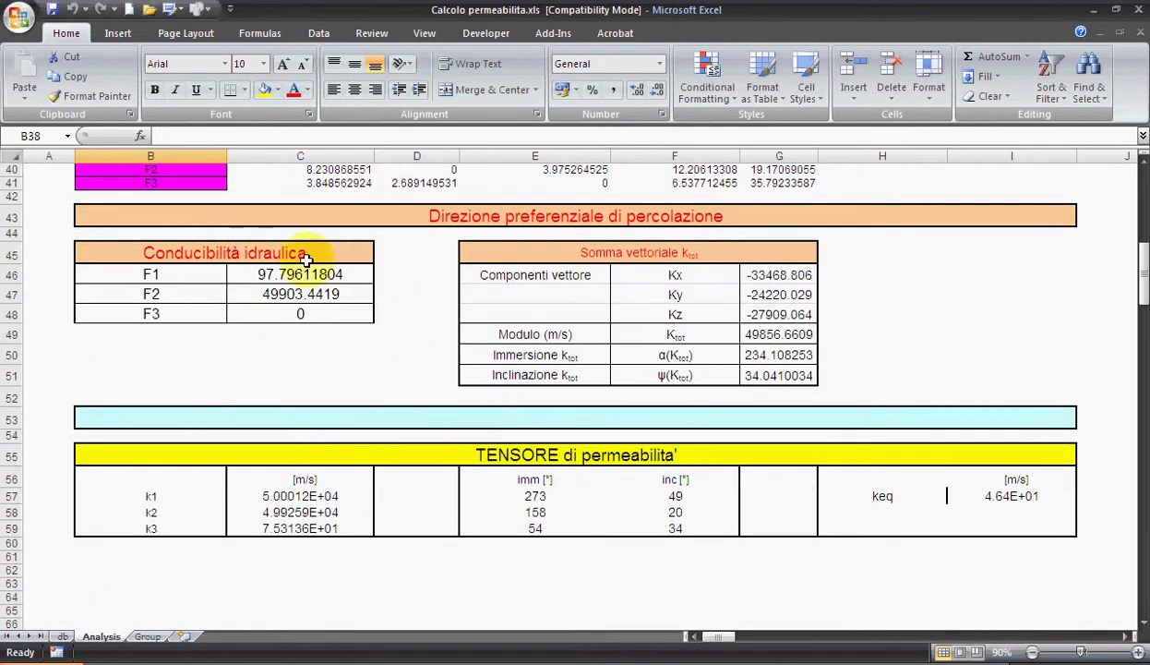
{"action": "left_click_drag", "start_coordinate": [308, 260], "coordinate": [252, 361]}
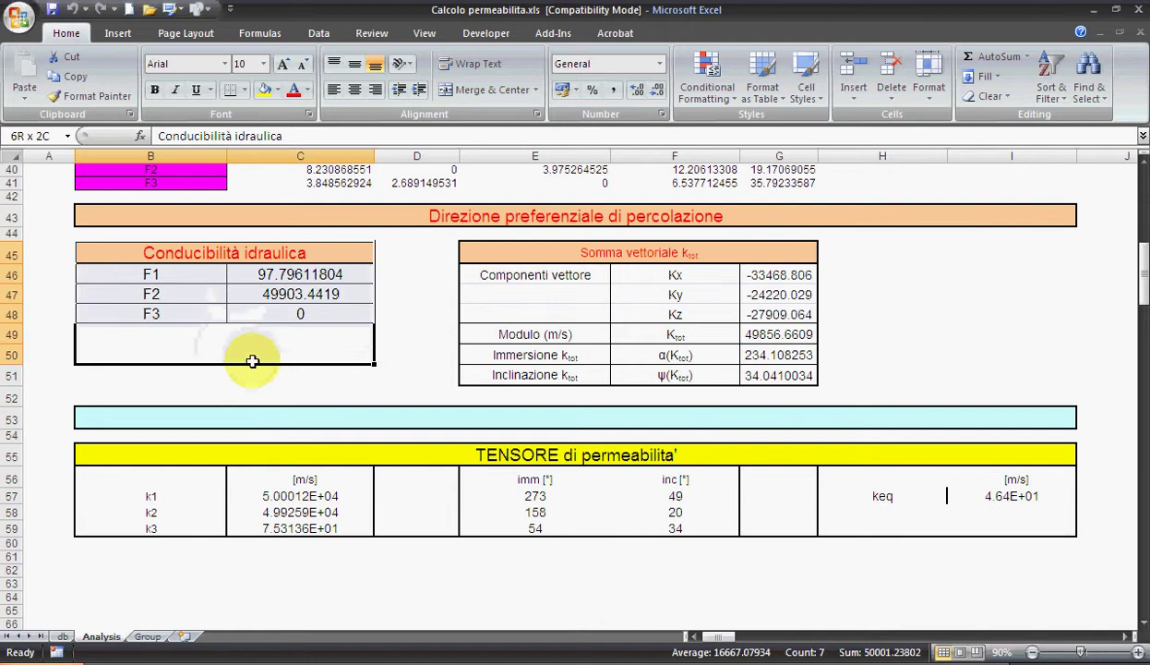
{"action": "left_click", "coordinate": [260, 360]}
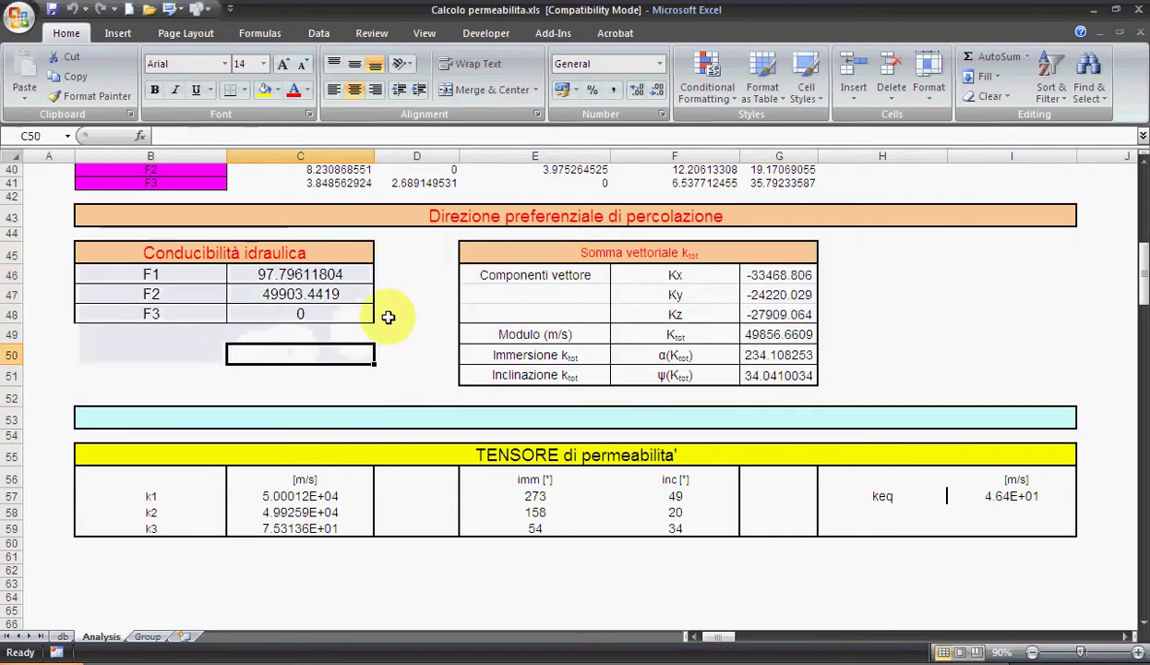
{"action": "scroll", "coordinate": [389, 316], "scroll_direction": "up", "scroll_amount": 10}
{"action": "scroll", "coordinate": [391, 313], "scroll_direction": "up", "scroll_amount": 4}
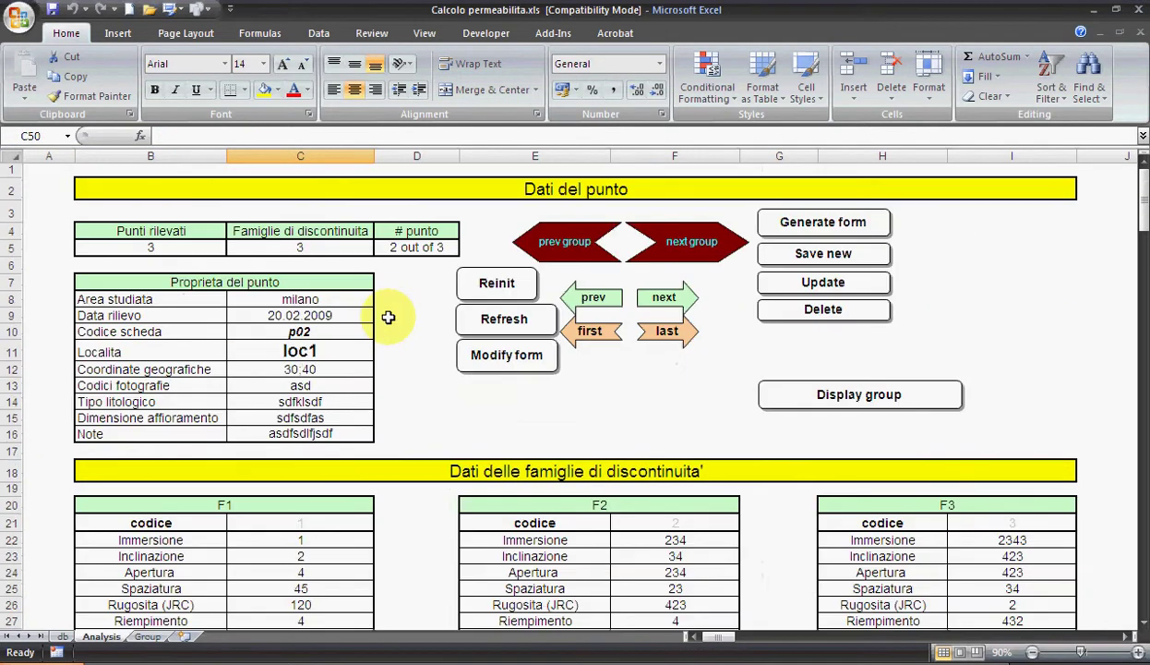
{"action": "left_click_drag", "start_coordinate": [411, 302], "coordinate": [415, 361]}
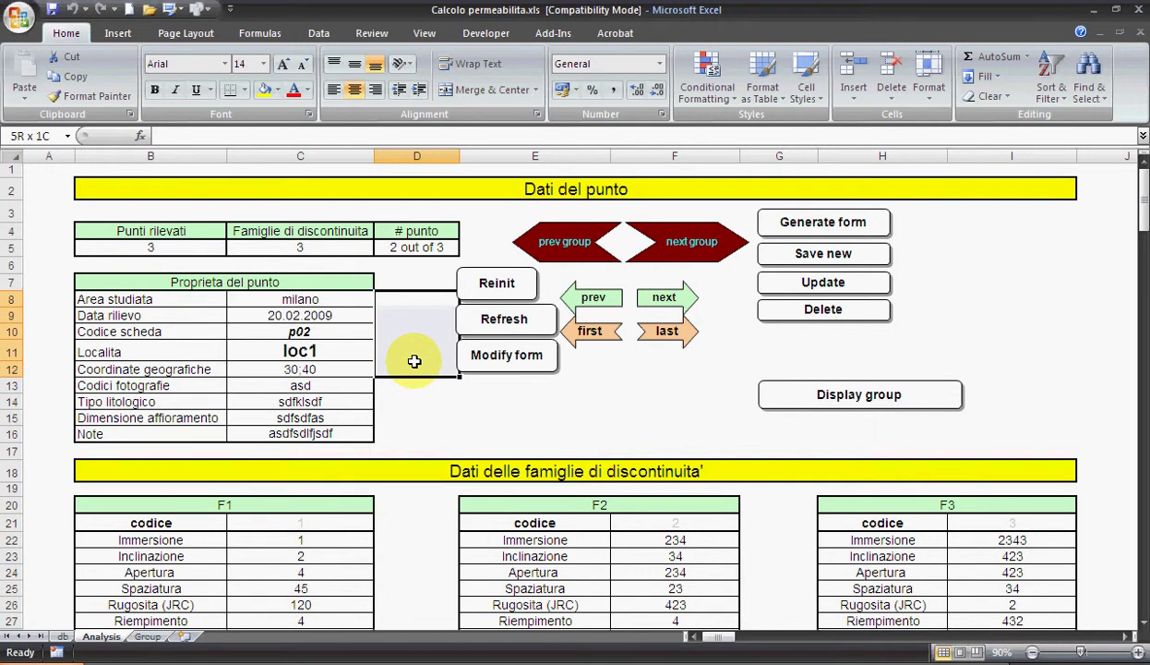
{"action": "left_click", "coordinate": [415, 363]}
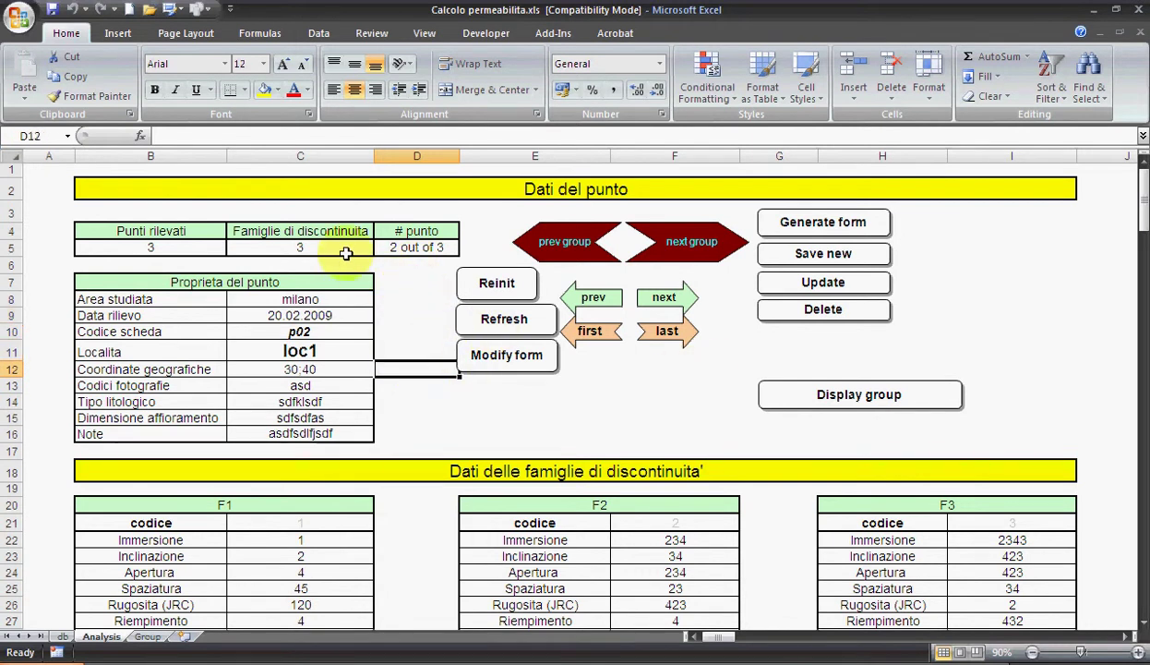
Step: Select the Famiglie di discontinuità count cell and scroll through the form
{"action": "left_click", "coordinate": [334, 248]}
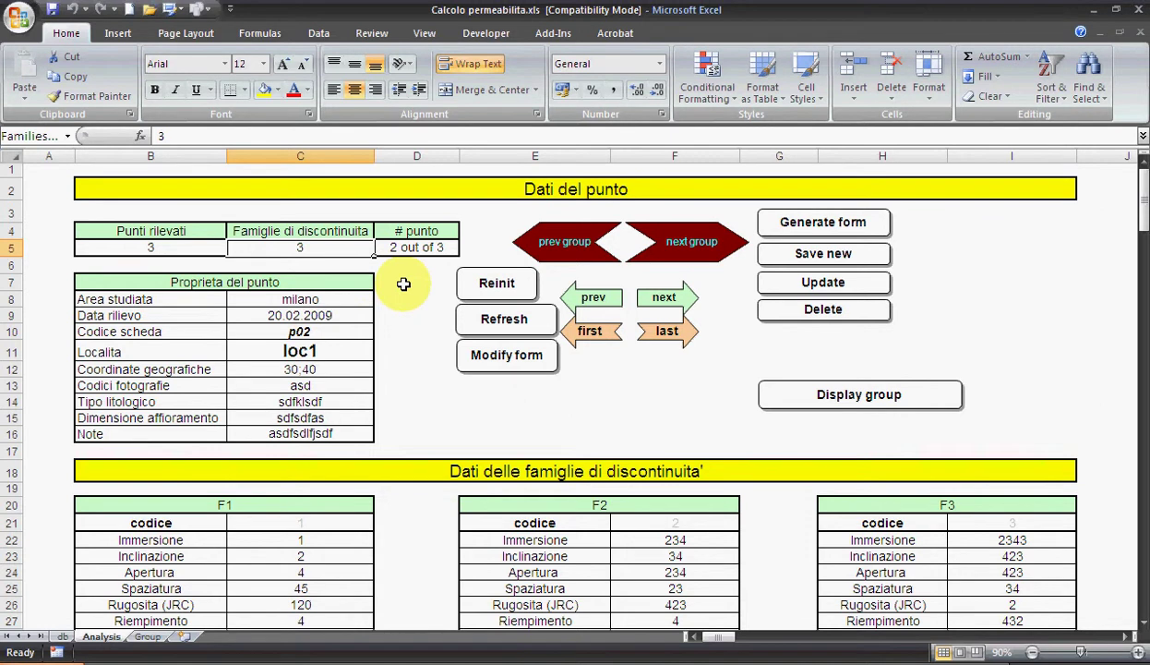
{"action": "scroll", "coordinate": [404, 284], "scroll_direction": "down", "scroll_amount": 7}
{"action": "scroll", "coordinate": [402, 280], "scroll_direction": "up", "scroll_amount": 7}
{"action": "scroll", "coordinate": [402, 280], "scroll_direction": "down", "scroll_amount": 1}
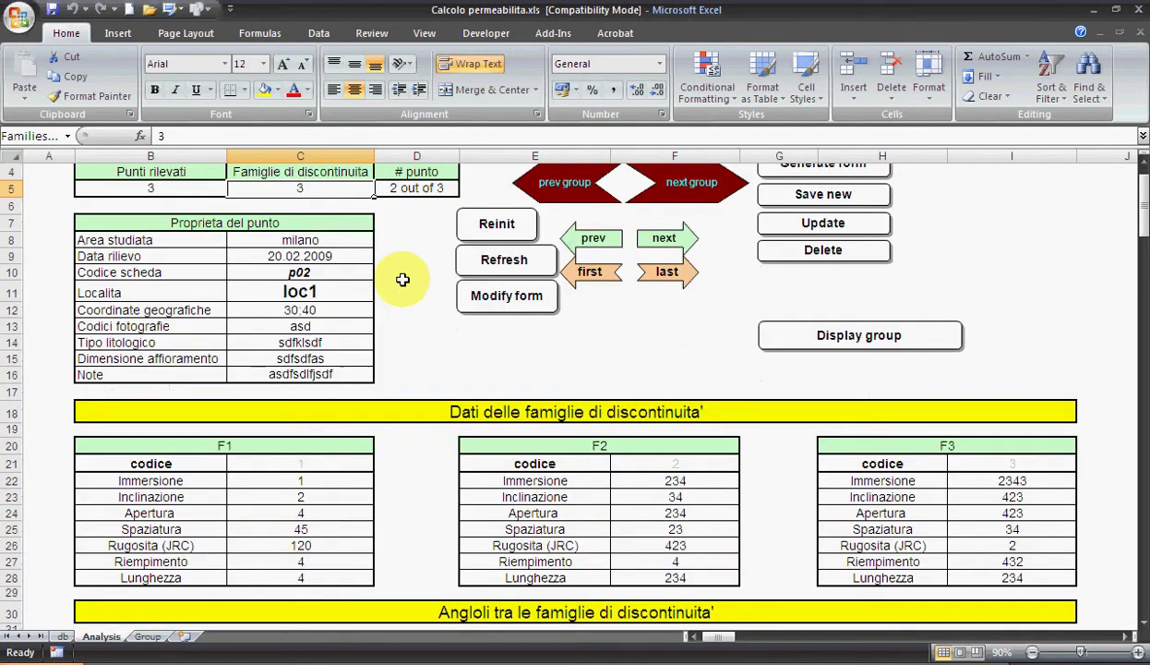
{"action": "scroll", "coordinate": [403, 280], "scroll_direction": "up", "scroll_amount": 1}
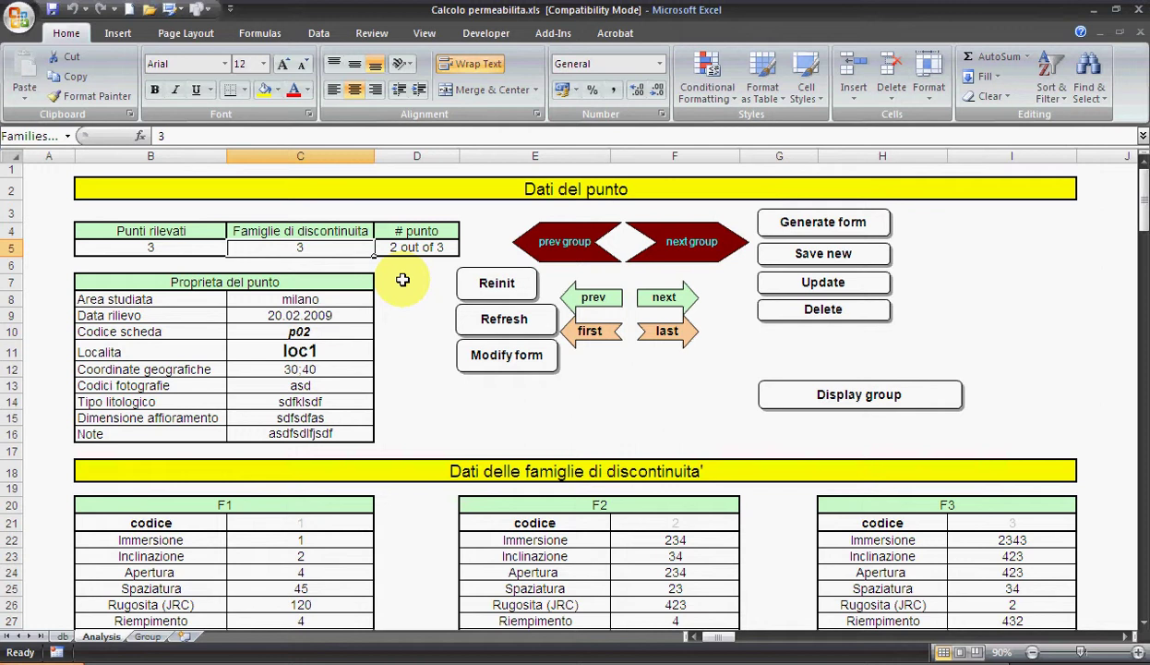
Step: Set the family count to 10 (after first trying 20) and generate a blank form
{"action": "type", "text": "2"}
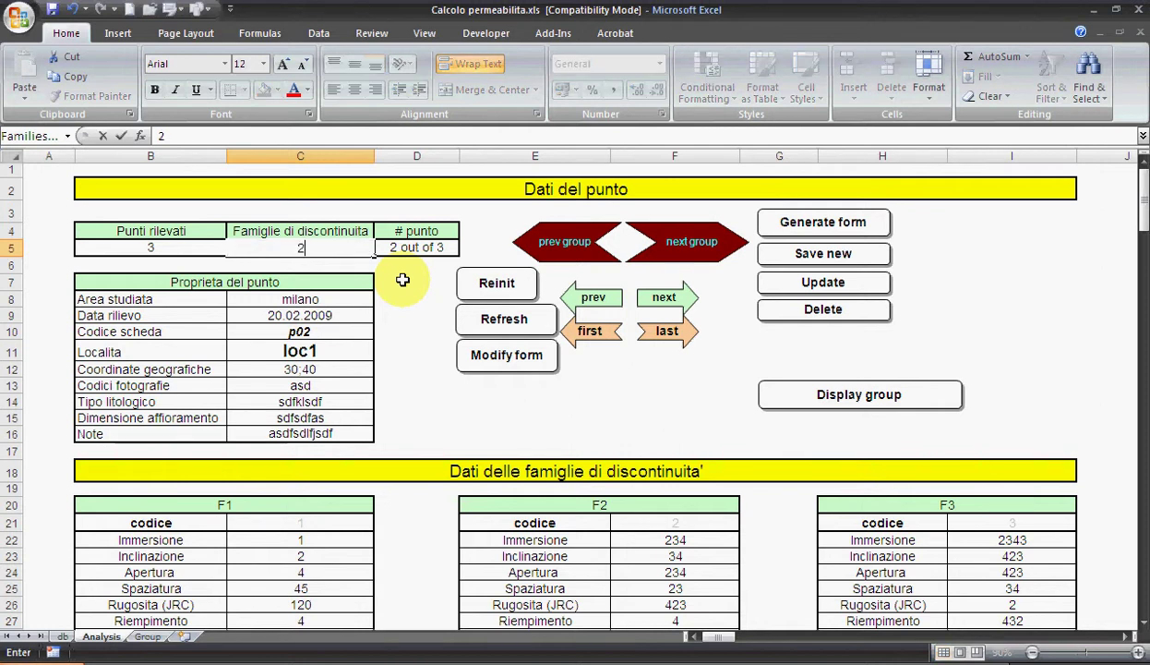
{"action": "type", "text": "0"}
{"action": "key", "text": "Return"}
{"action": "left_click", "coordinate": [332, 247]}
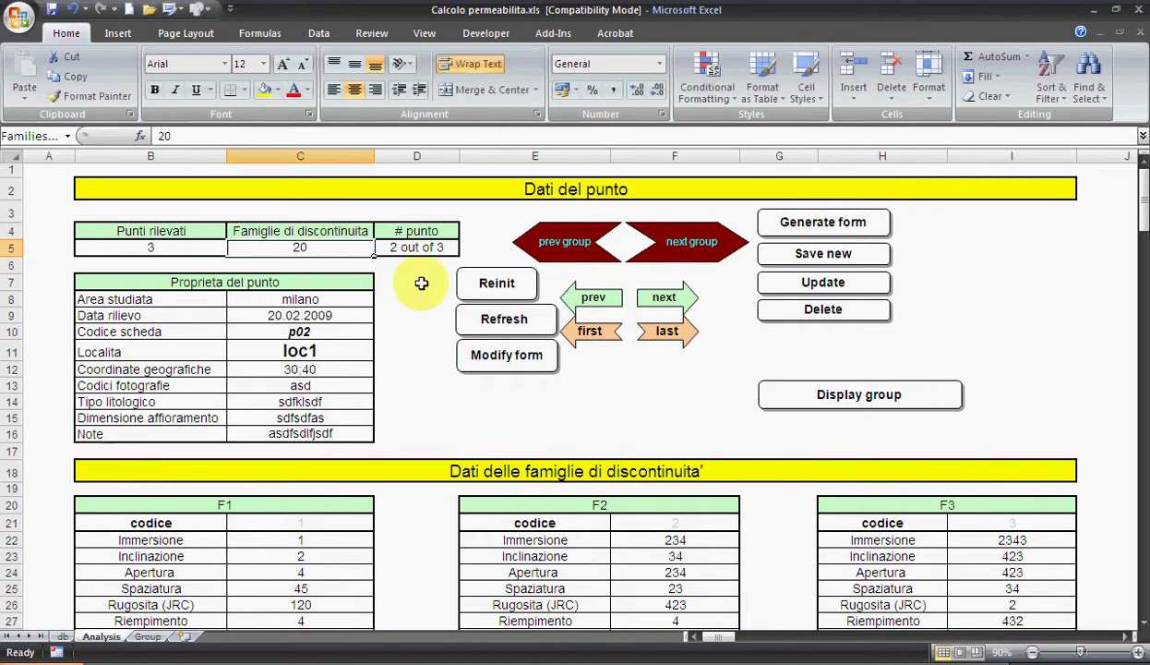
{"action": "type", "text": "1"}
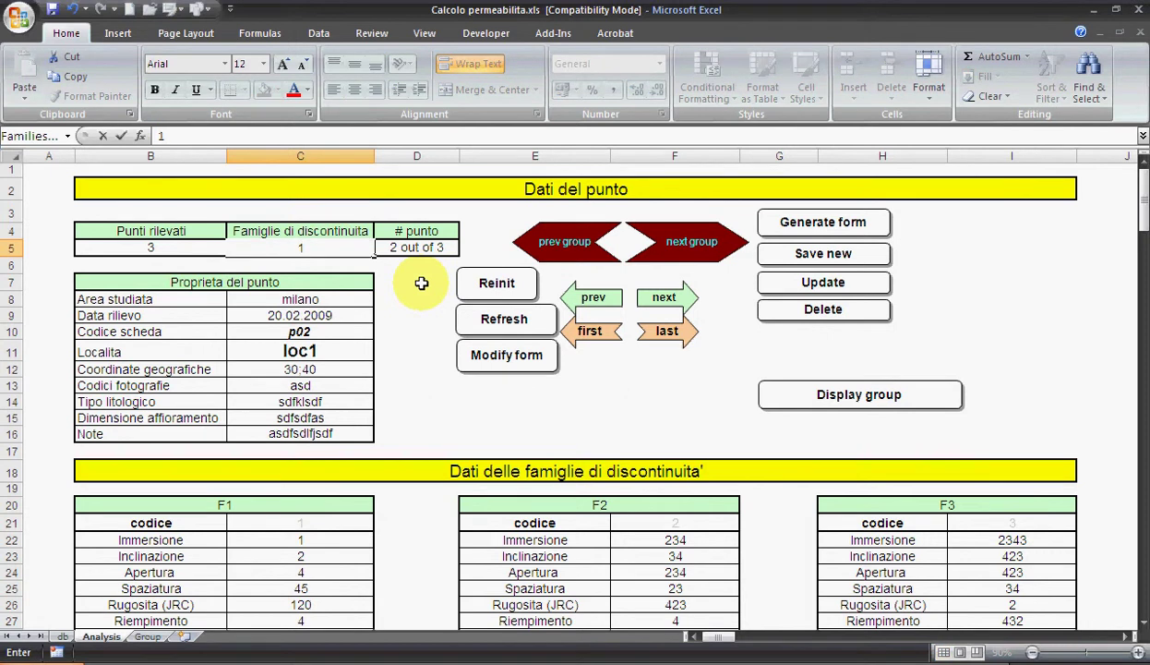
{"action": "type", "text": "0"}
{"action": "key", "text": "Return"}
{"action": "left_click", "coordinate": [760, 230]}
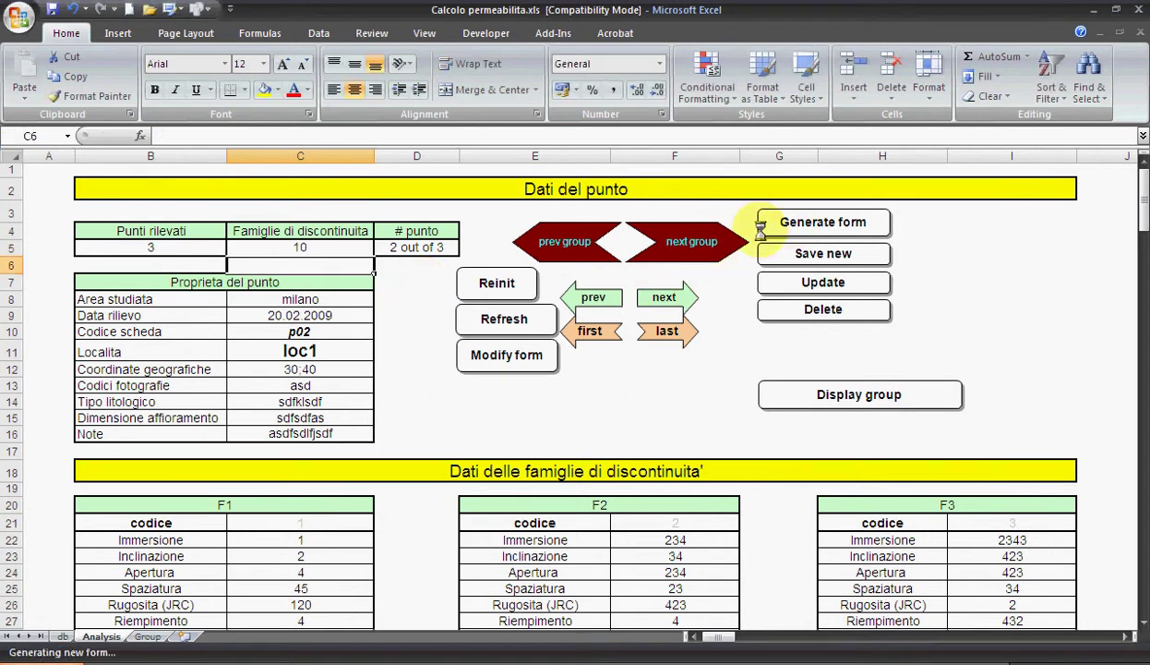
{"action": "left_click", "coordinate": [417, 318]}
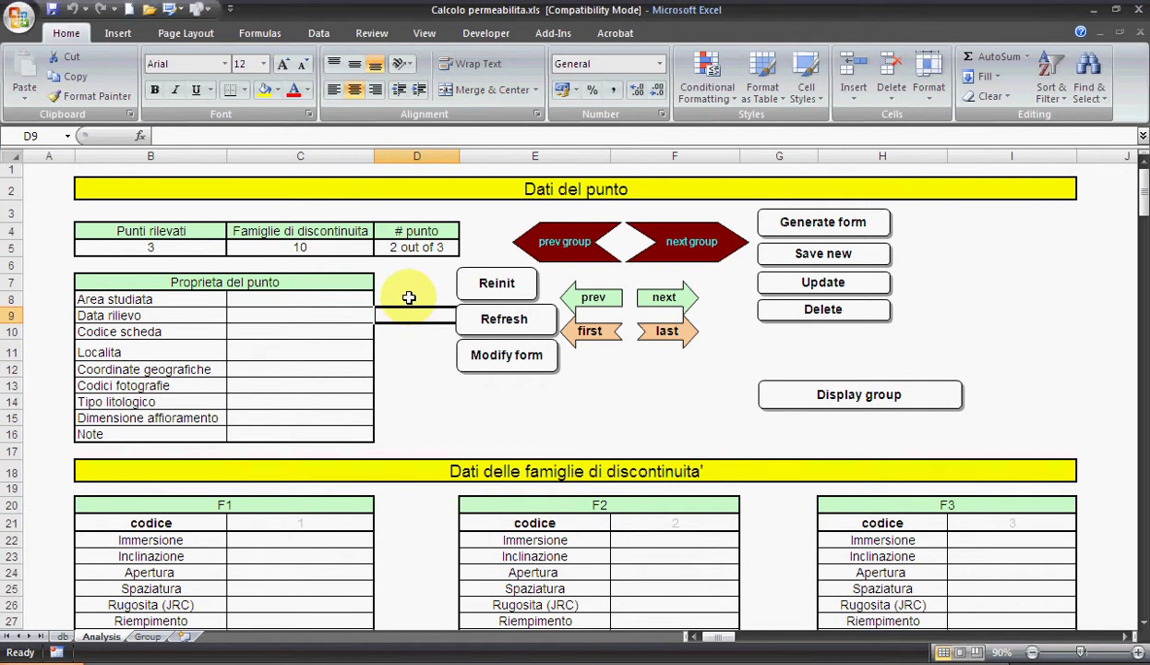
{"action": "scroll", "coordinate": [409, 298], "scroll_direction": "down", "scroll_amount": 4}
{"action": "scroll", "coordinate": [409, 298], "scroll_direction": "down", "scroll_amount": 3}
{"action": "scroll", "coordinate": [409, 297], "scroll_direction": "down", "scroll_amount": 3}
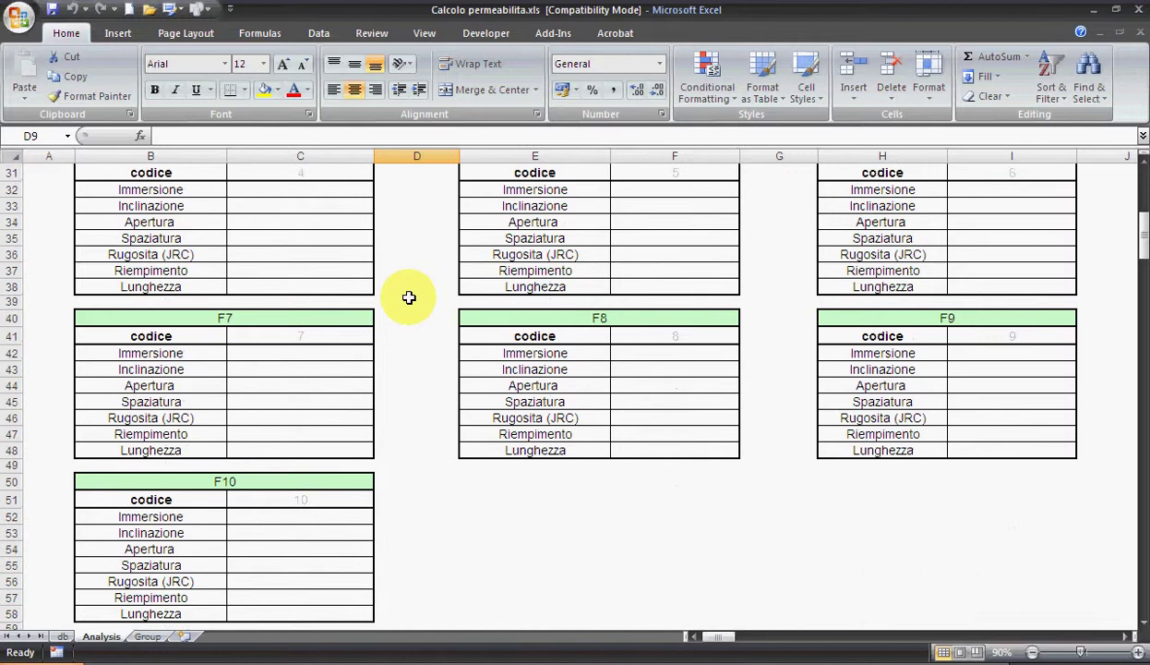
{"action": "scroll", "coordinate": [409, 297], "scroll_direction": "down", "scroll_amount": 4}
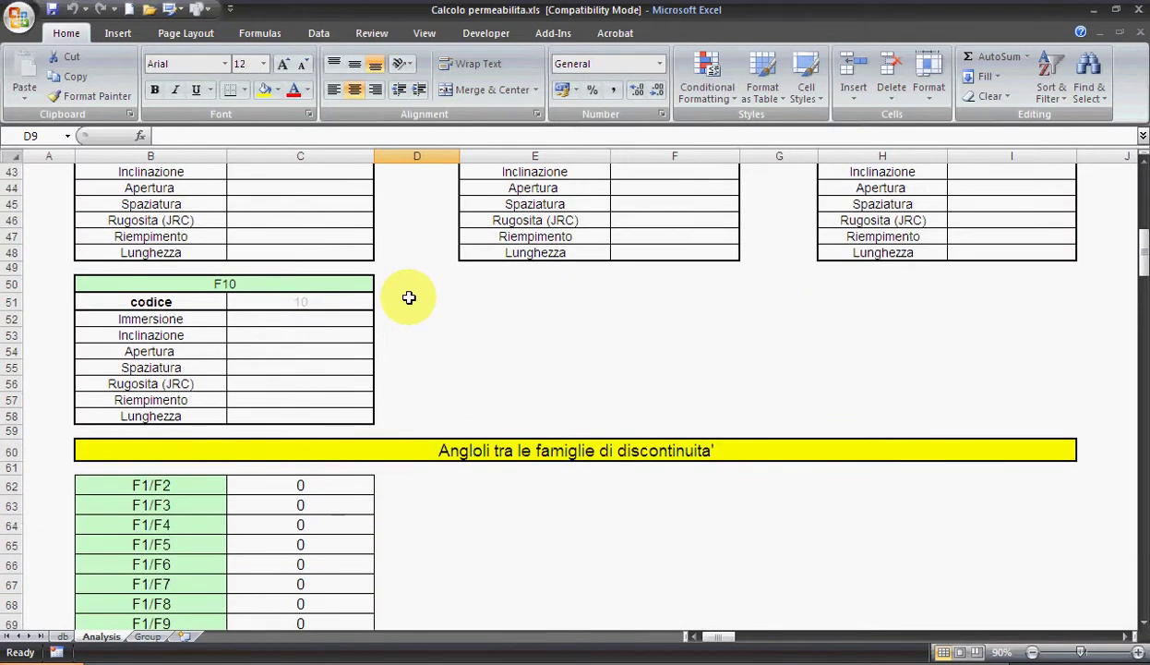
{"action": "scroll", "coordinate": [409, 297], "scroll_direction": "down", "scroll_amount": 6}
{"action": "scroll", "coordinate": [409, 297], "scroll_direction": "down", "scroll_amount": 6}
{"action": "scroll", "coordinate": [409, 297], "scroll_direction": "down", "scroll_amount": 5}
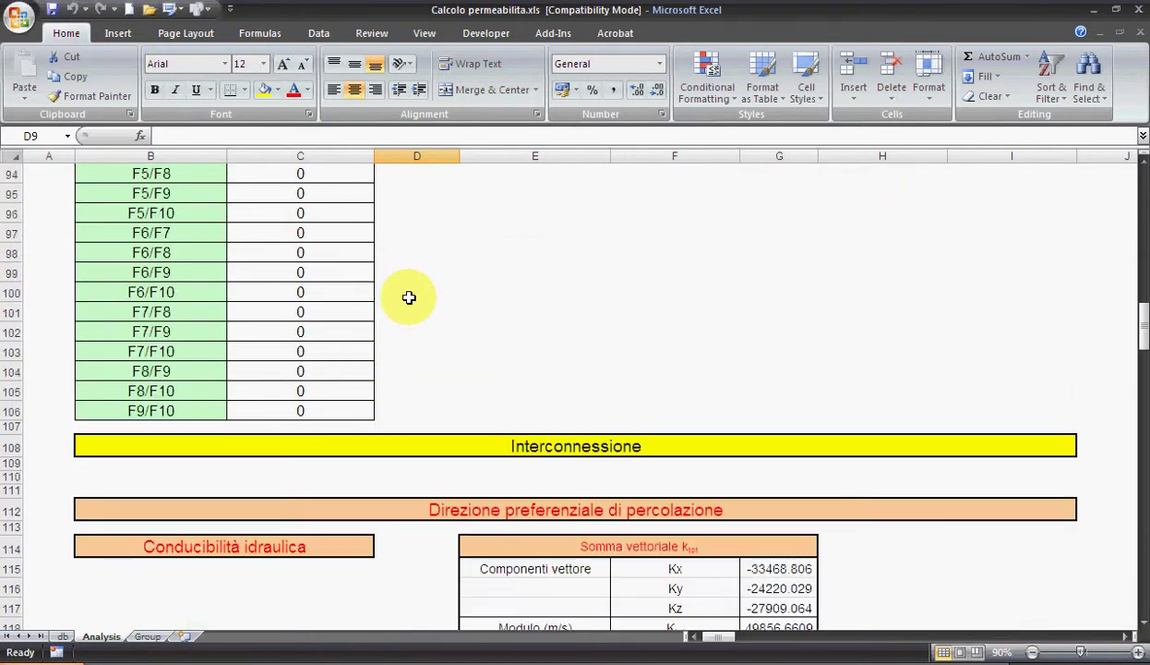
{"action": "scroll", "coordinate": [407, 297], "scroll_direction": "up", "scroll_amount": 7}
{"action": "scroll", "coordinate": [408, 296], "scroll_direction": "up", "scroll_amount": 4}
{"action": "mouse_move", "coordinate": [300, 188]}
{"action": "left_mouse_down"}
{"action": "mouse_move", "coordinate": [270, 309]}
{"action": "mouse_move", "coordinate": [275, 364]}
{"action": "left_mouse_up"}
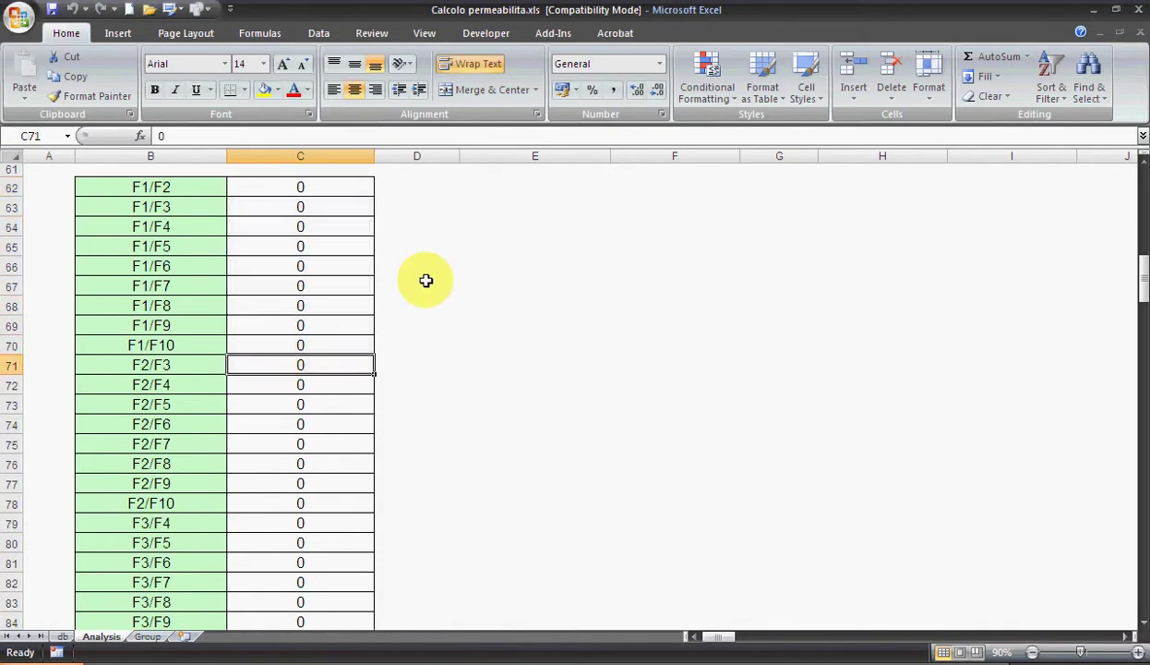
{"action": "scroll", "coordinate": [426, 281], "scroll_direction": "up", "scroll_amount": 2}
{"action": "scroll", "coordinate": [426, 281], "scroll_direction": "down", "scroll_amount": 7}
{"action": "scroll", "coordinate": [426, 278], "scroll_direction": "down", "scroll_amount": 9}
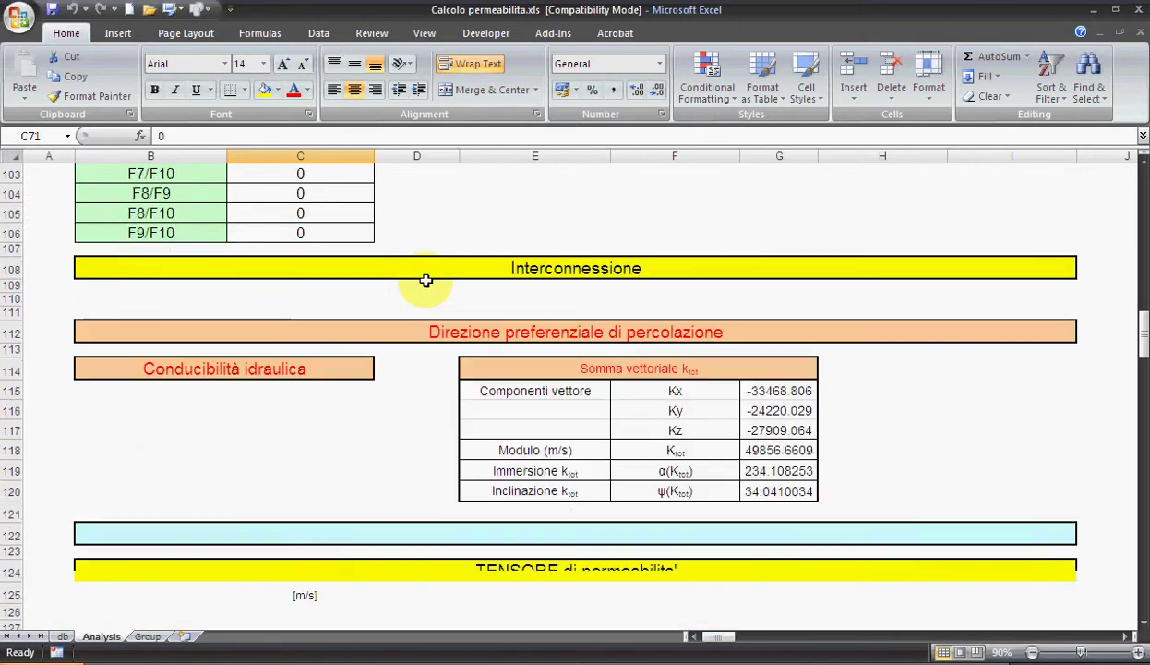
{"action": "scroll", "coordinate": [423, 277], "scroll_direction": "down", "scroll_amount": 1}
{"action": "scroll", "coordinate": [423, 277], "scroll_direction": "down", "scroll_amount": 1}
{"action": "scroll", "coordinate": [423, 277], "scroll_direction": "up", "scroll_amount": 6}
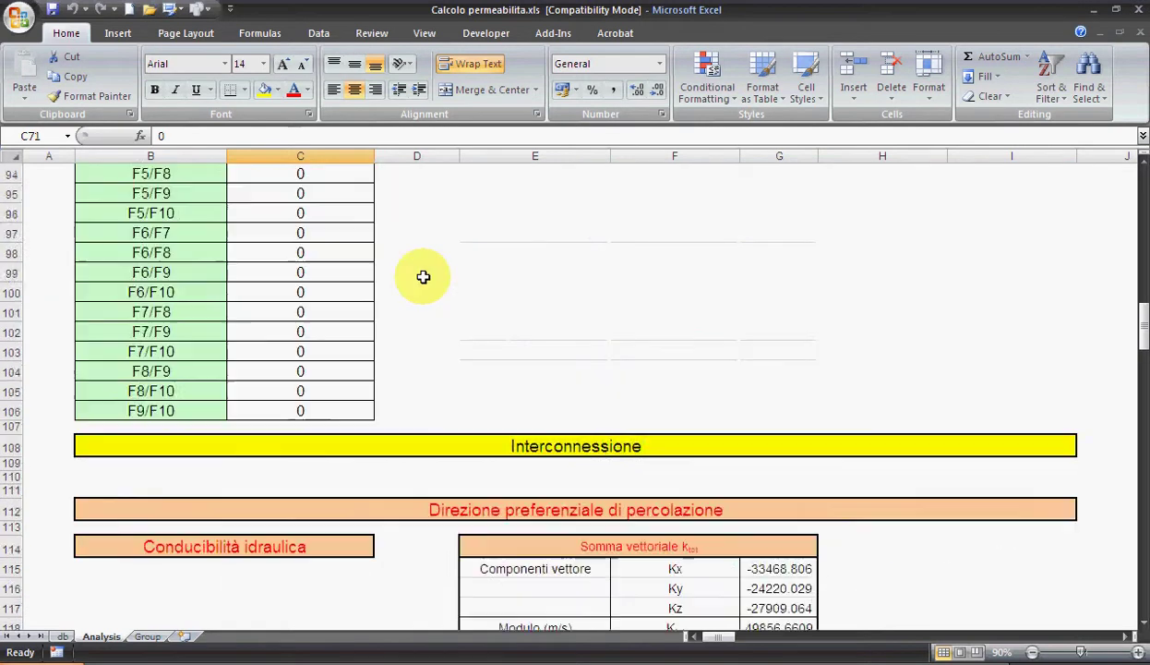
{"action": "scroll", "coordinate": [423, 277], "scroll_direction": "up", "scroll_amount": 8}
{"action": "scroll", "coordinate": [423, 277], "scroll_direction": "up", "scroll_amount": 7}
{"action": "scroll", "coordinate": [423, 277], "scroll_direction": "up", "scroll_amount": 7}
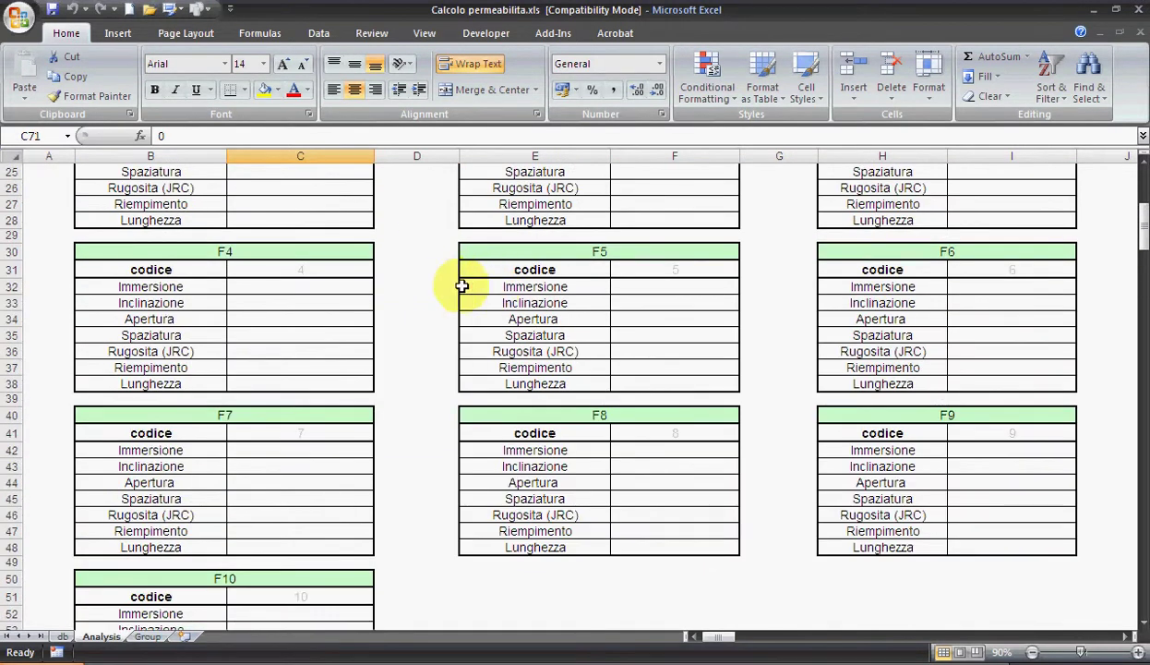
{"action": "scroll", "coordinate": [424, 281], "scroll_direction": "up", "scroll_amount": 9}
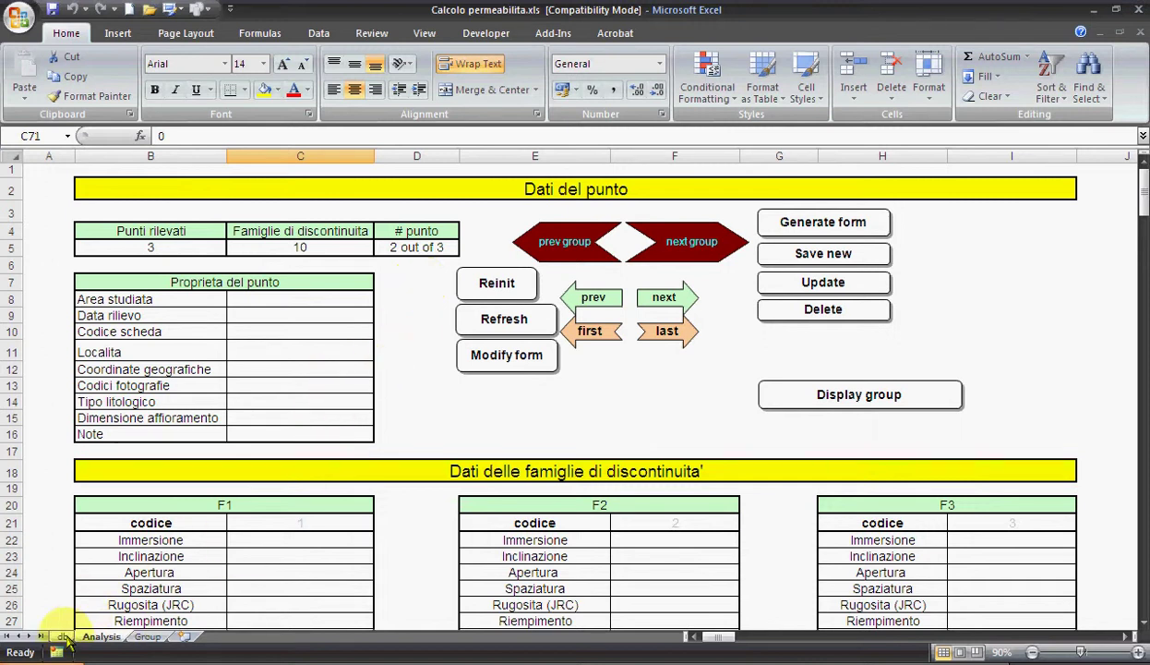
Step: Inspect the db sheet's stored point records from CodiceScheda to Localita
{"action": "left_click", "coordinate": [62, 637]}
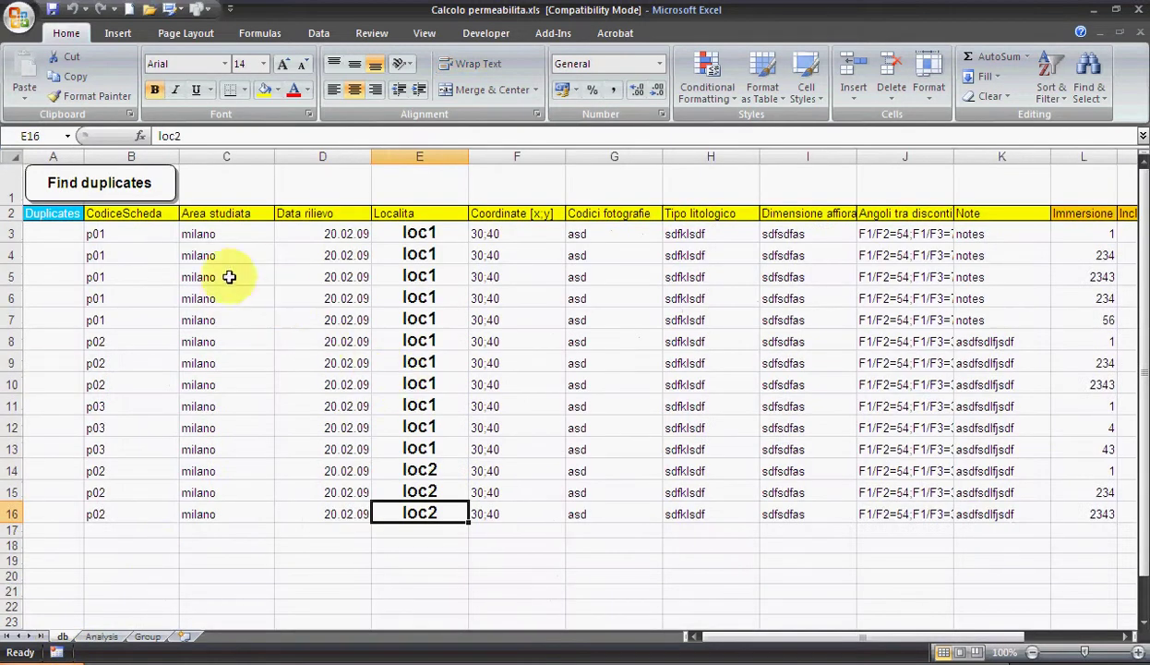
{"action": "mouse_move", "coordinate": [138, 231]}
{"action": "left_mouse_down"}
{"action": "mouse_move", "coordinate": [380, 457]}
{"action": "mouse_move", "coordinate": [389, 502]}
{"action": "left_mouse_up"}
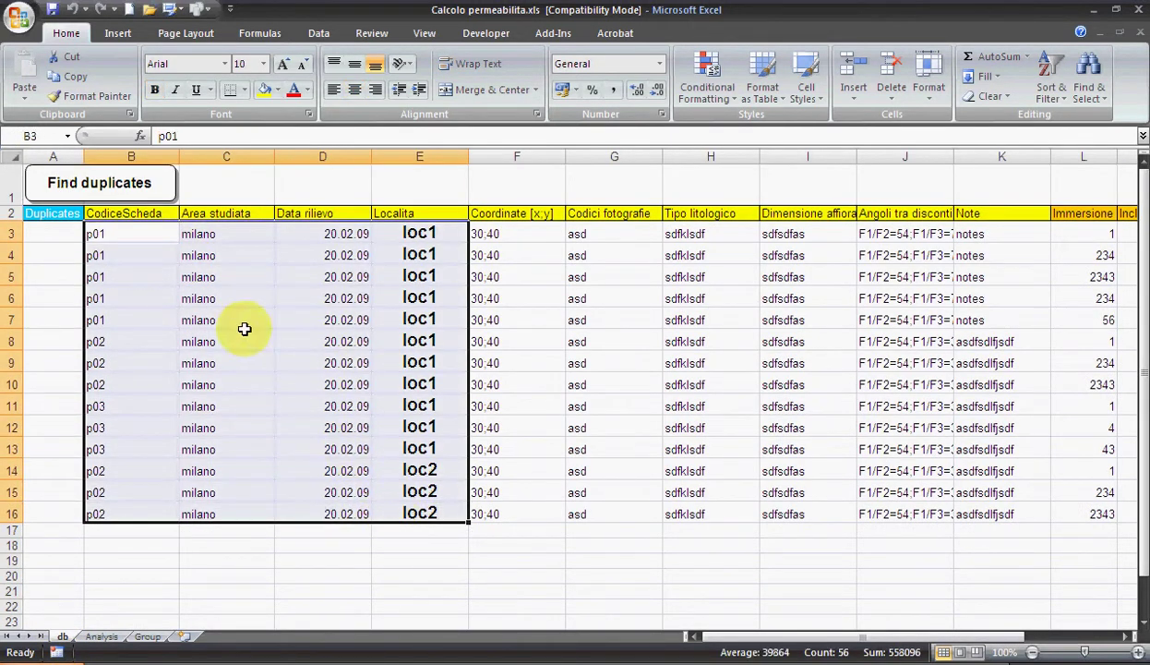
{"action": "left_click", "coordinate": [311, 272]}
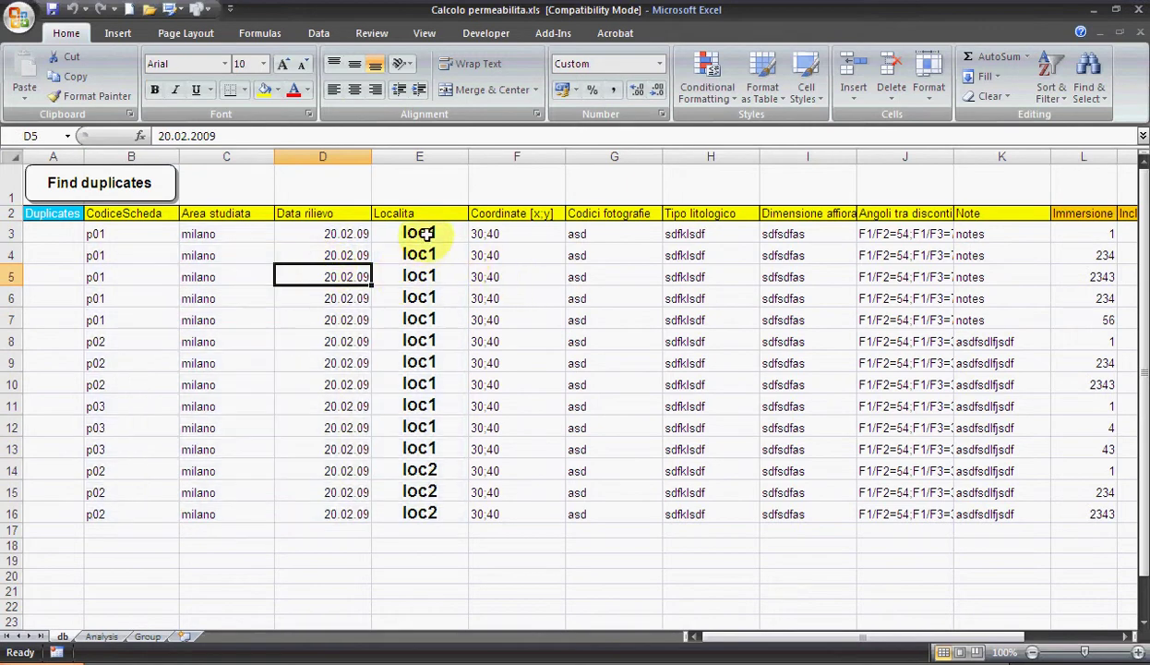
{"action": "left_click_drag", "start_coordinate": [760, 635], "coordinate": [895, 639]}
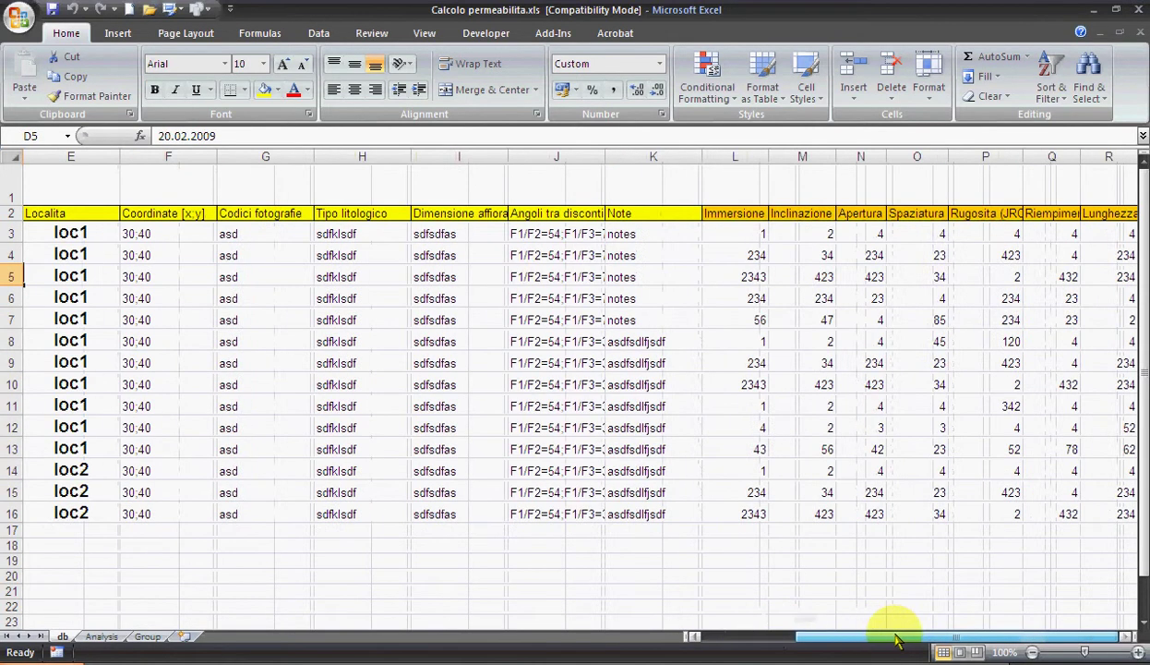
Step: Back on the Analysis sheet, reload the form from the stored records with Reinit
{"action": "left_click", "coordinate": [103, 637]}
{"action": "left_click", "coordinate": [503, 282]}
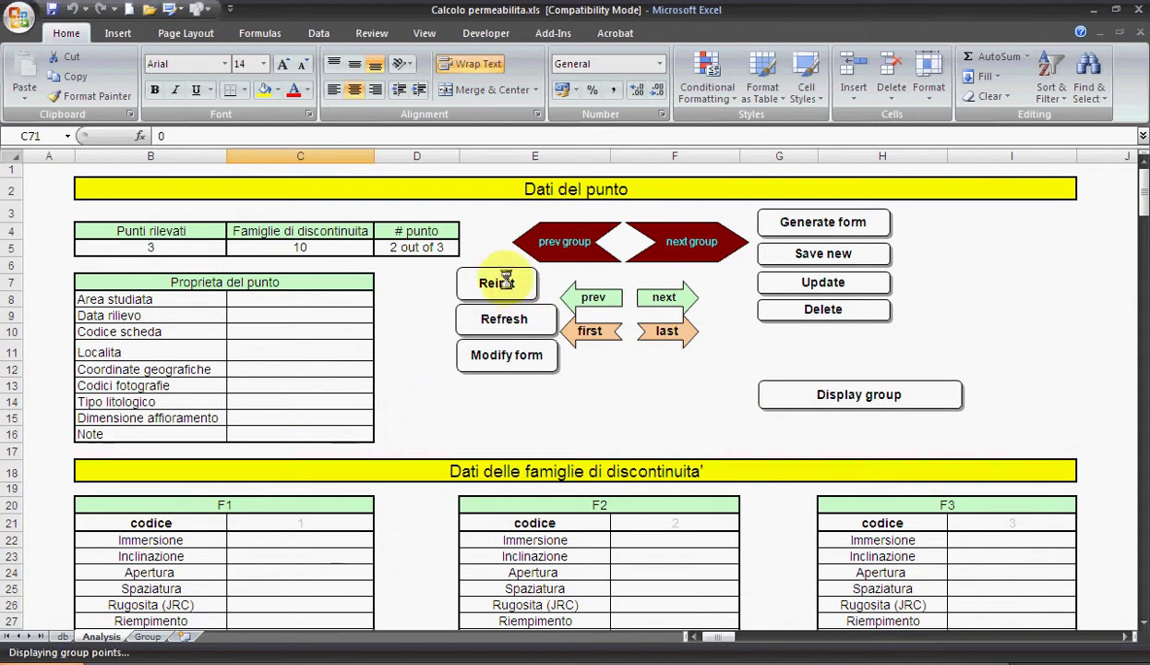
{"action": "left_click", "coordinate": [420, 350]}
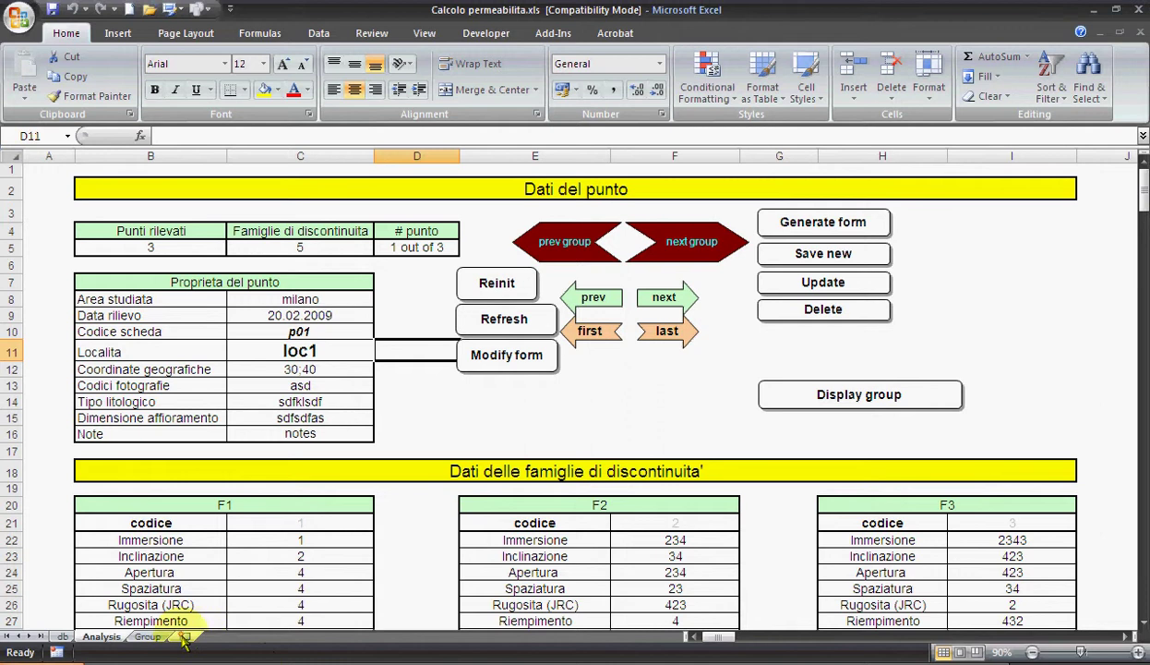
{"action": "left_click", "coordinate": [147, 637]}
Step: Scroll the Group table across to the Keq–Ktot columns for p01–p03, then back to column A
{"action": "left_click", "coordinate": [136, 230]}
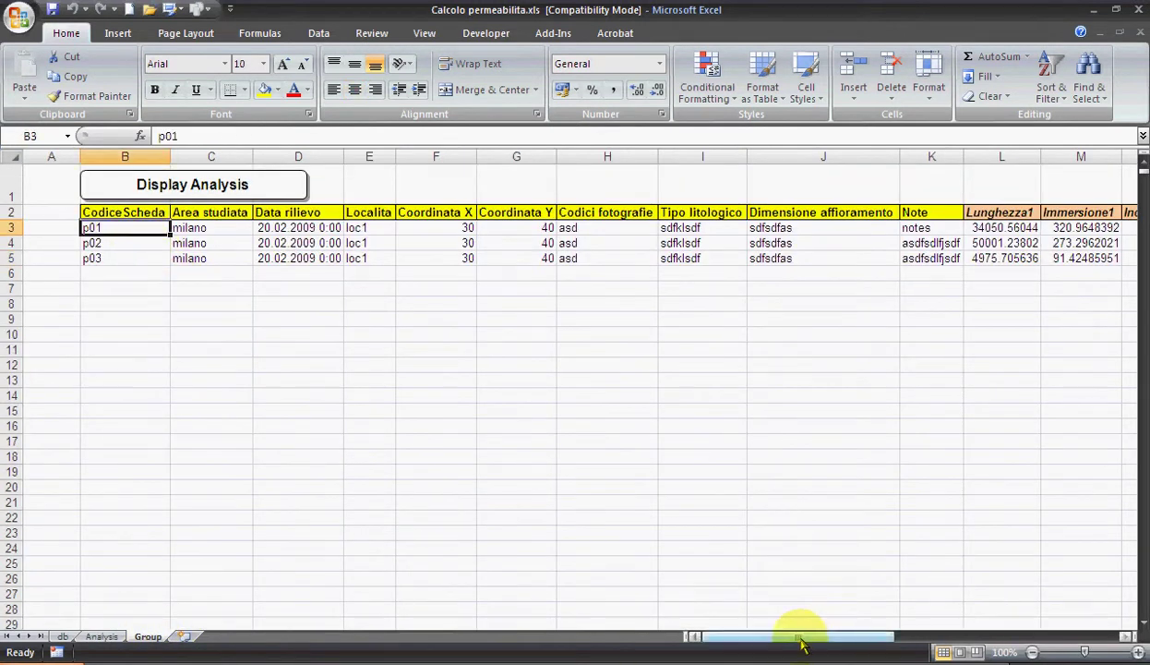
{"action": "left_click_drag", "start_coordinate": [800, 637], "coordinate": [1035, 616]}
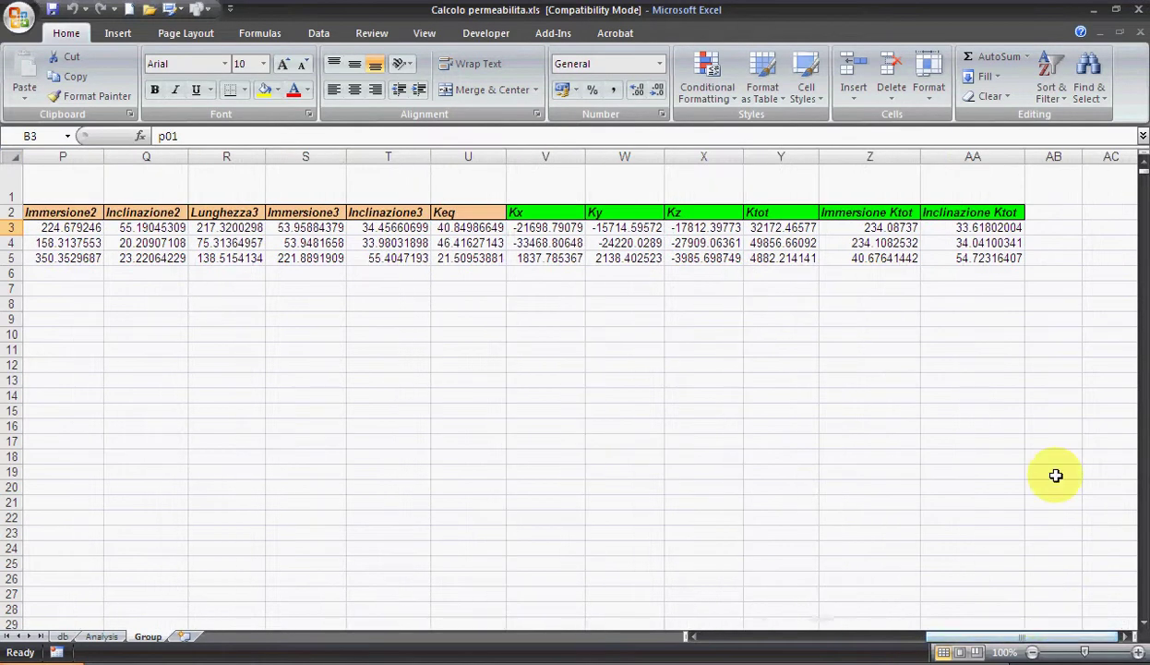
{"action": "left_click_drag", "start_coordinate": [984, 212], "coordinate": [844, 263]}
{"action": "left_click", "coordinate": [781, 258]}
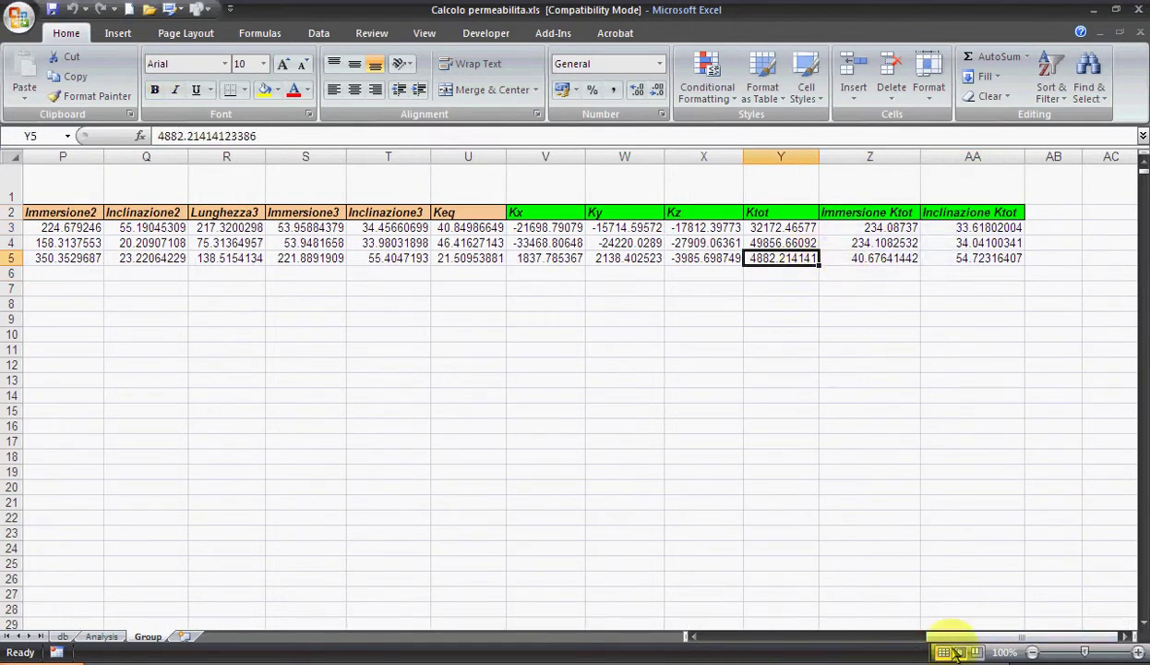
{"action": "mouse_move", "coordinate": [957, 637]}
{"action": "left_mouse_down"}
{"action": "mouse_move", "coordinate": [861, 650]}
{"action": "mouse_move", "coordinate": [706, 637]}
{"action": "left_mouse_up"}
{"action": "left_click", "coordinate": [251, 411]}
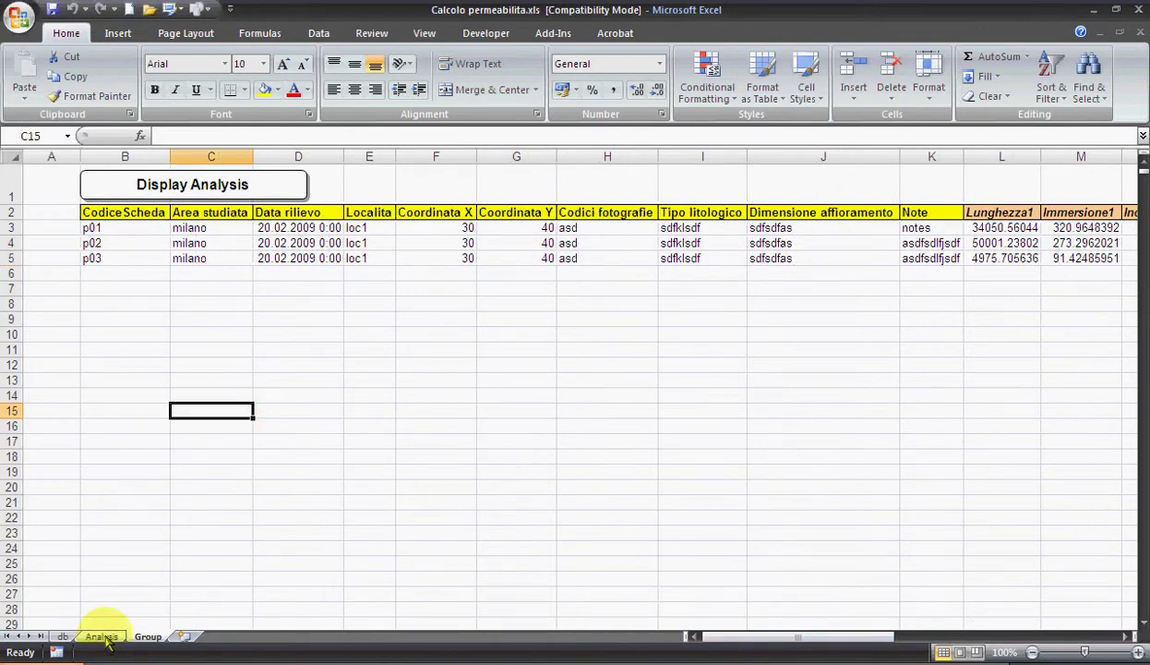
Step: Advance the Analysis form to p02 and scroll down to its Interconnessione and TENSORE results
{"action": "left_click", "coordinate": [102, 638]}
{"action": "left_click", "coordinate": [455, 407]}
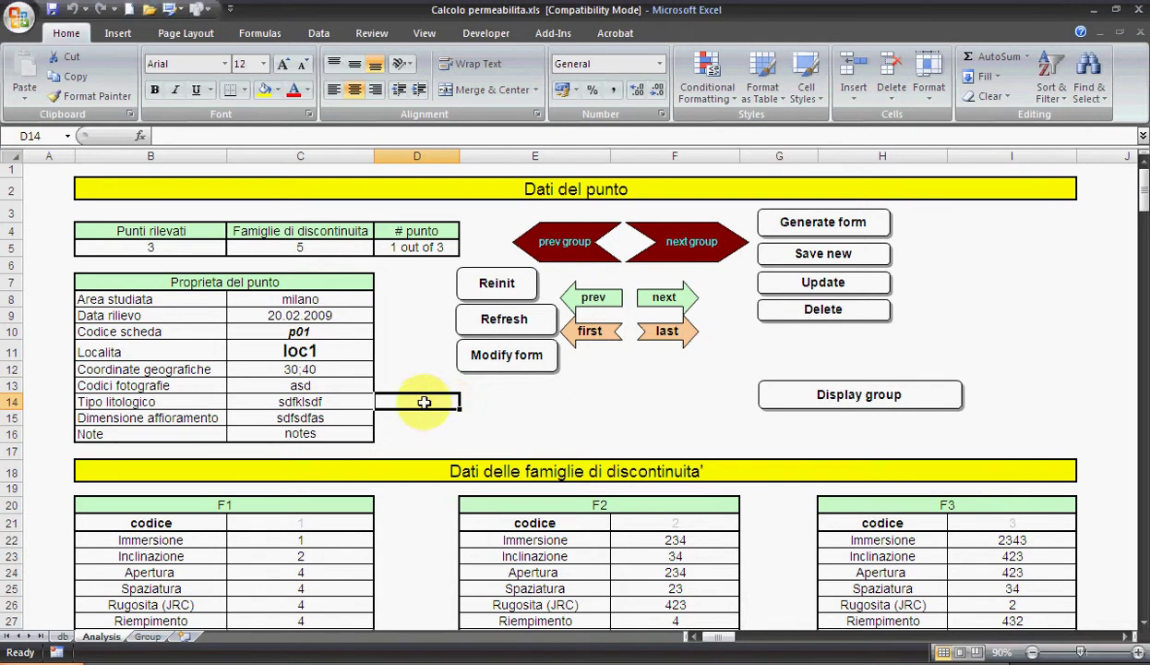
{"action": "scroll", "coordinate": [429, 452], "scroll_direction": "down", "scroll_amount": 1}
{"action": "scroll", "coordinate": [437, 461], "scroll_direction": "down", "scroll_amount": 2}
{"action": "scroll", "coordinate": [437, 461], "scroll_direction": "up", "scroll_amount": 3}
{"action": "left_click", "coordinate": [622, 296]}
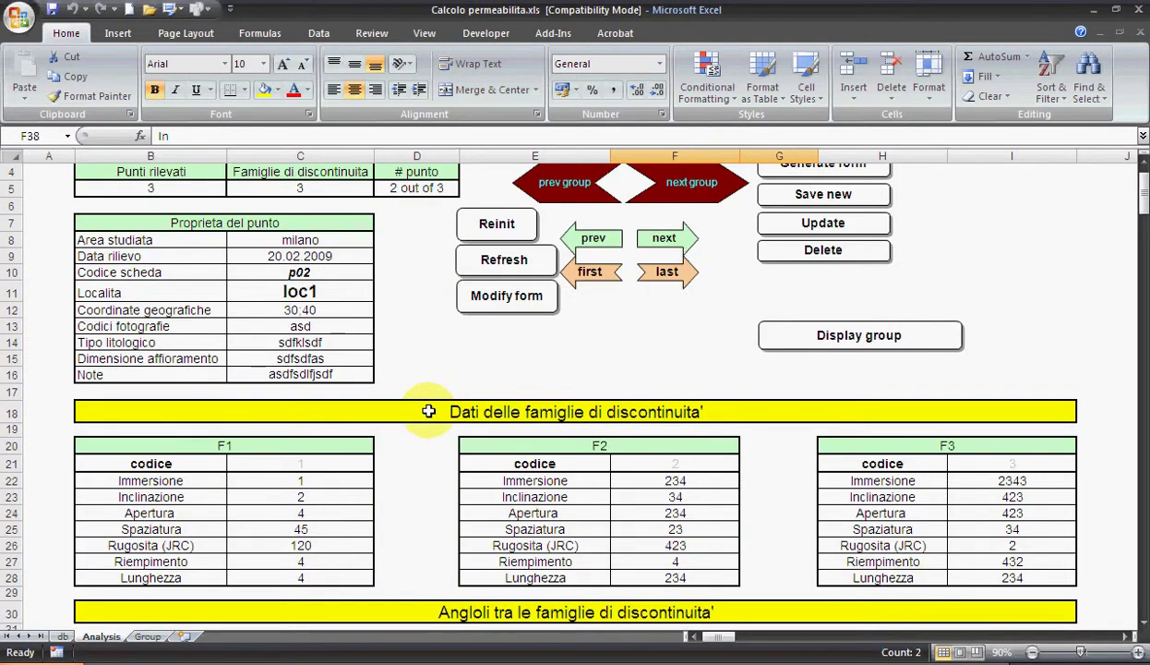
{"action": "scroll", "coordinate": [441, 449], "scroll_direction": "down", "scroll_amount": 1}
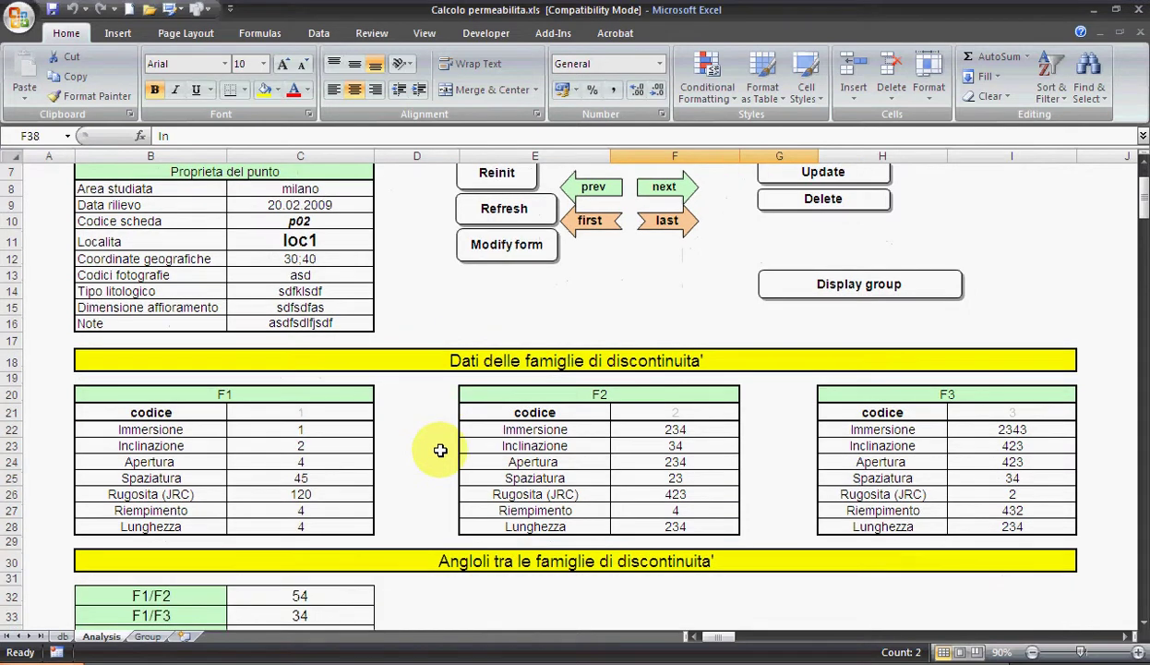
{"action": "scroll", "coordinate": [441, 449], "scroll_direction": "down", "scroll_amount": 1}
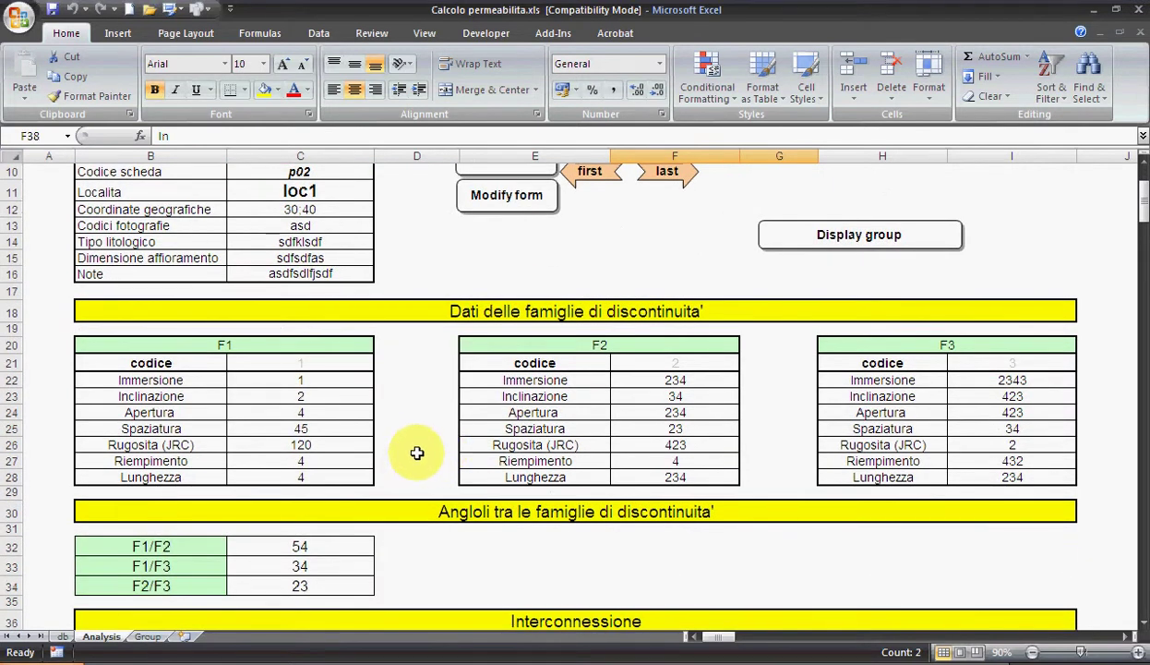
{"action": "scroll", "coordinate": [415, 449], "scroll_direction": "down", "scroll_amount": 4}
{"action": "scroll", "coordinate": [416, 443], "scroll_direction": "down", "scroll_amount": 4}
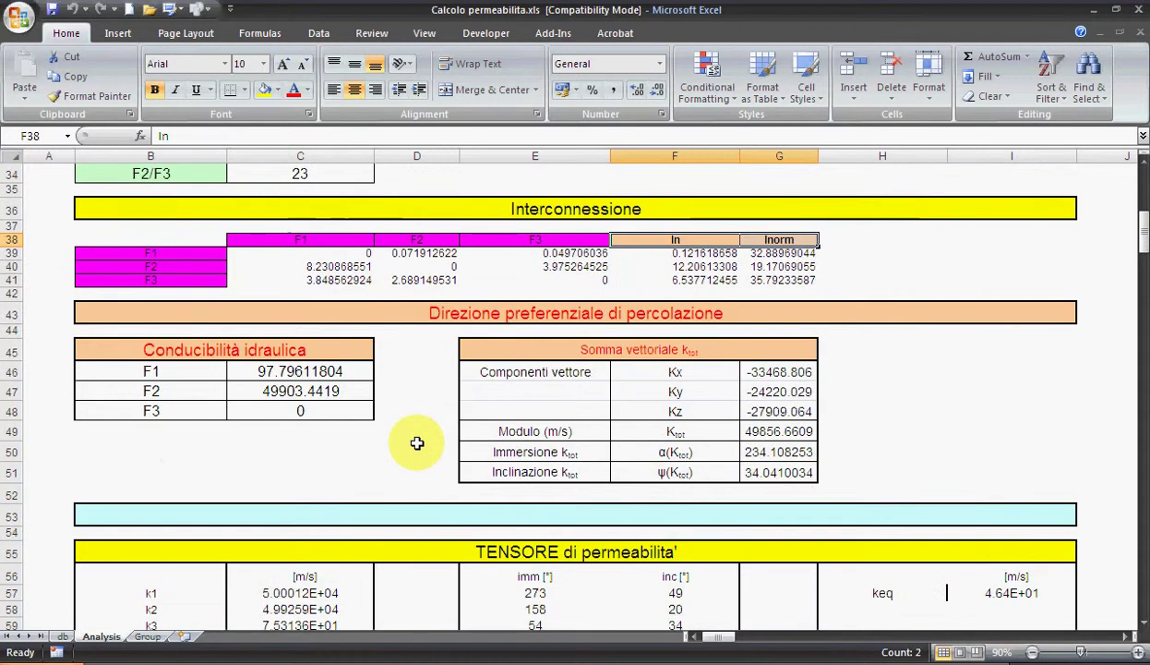